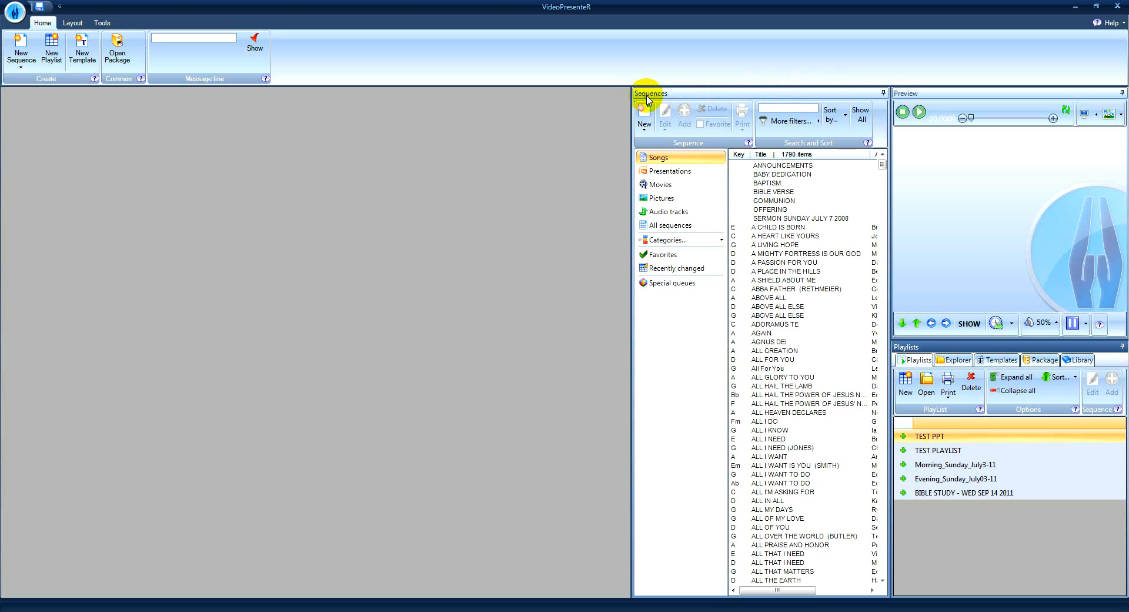
pyautogui.click(646, 133)
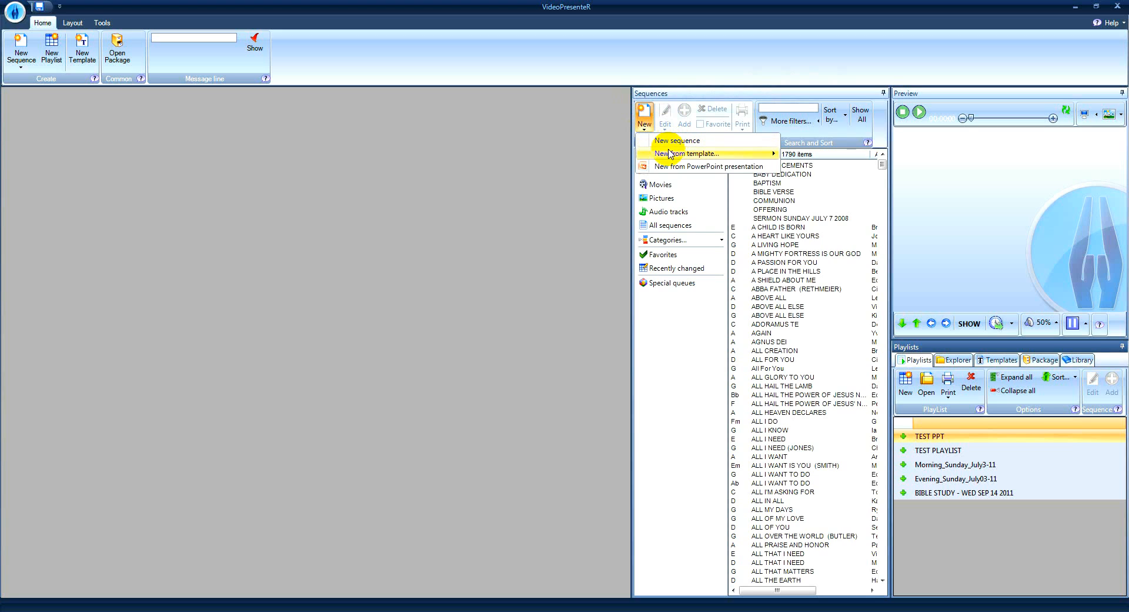
pyautogui.moveTo(670, 157)
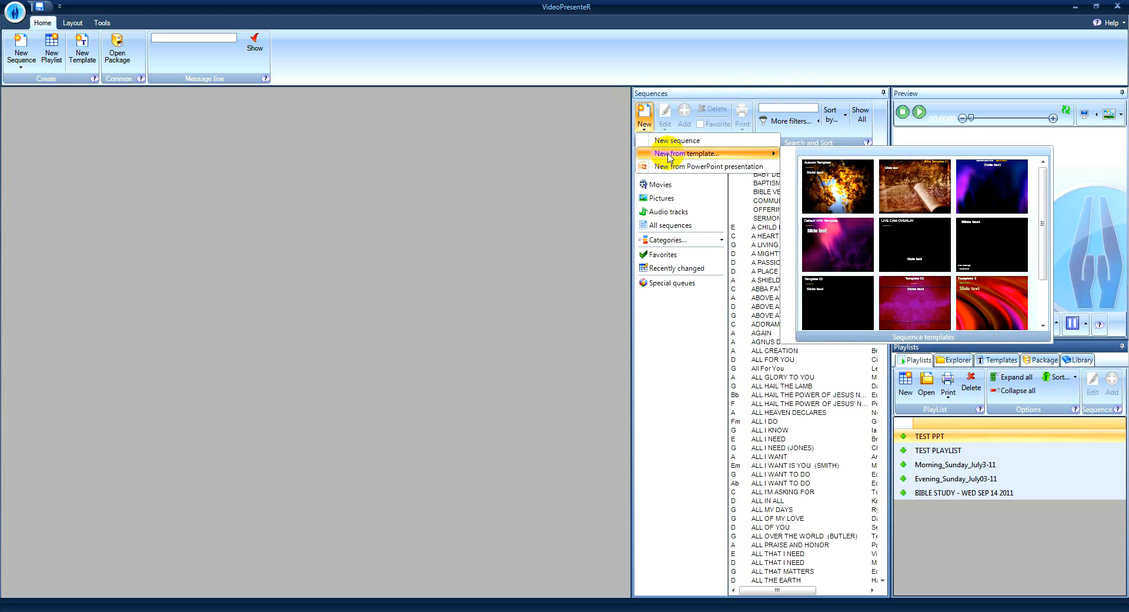
pyautogui.click(823, 187)
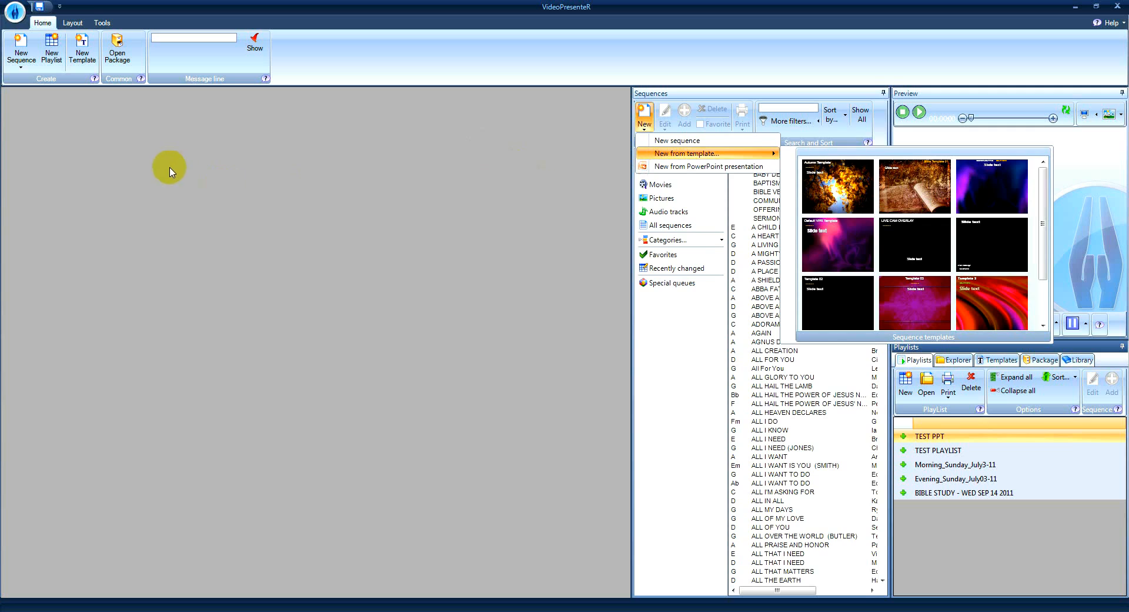
pyautogui.click(170, 171)
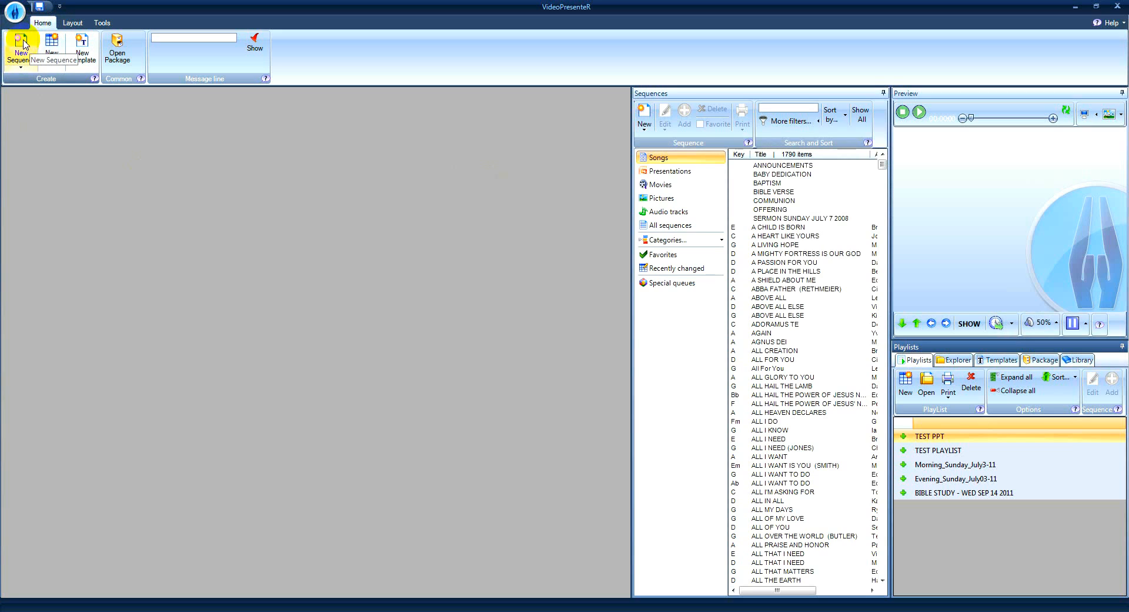
pyautogui.click(20, 69)
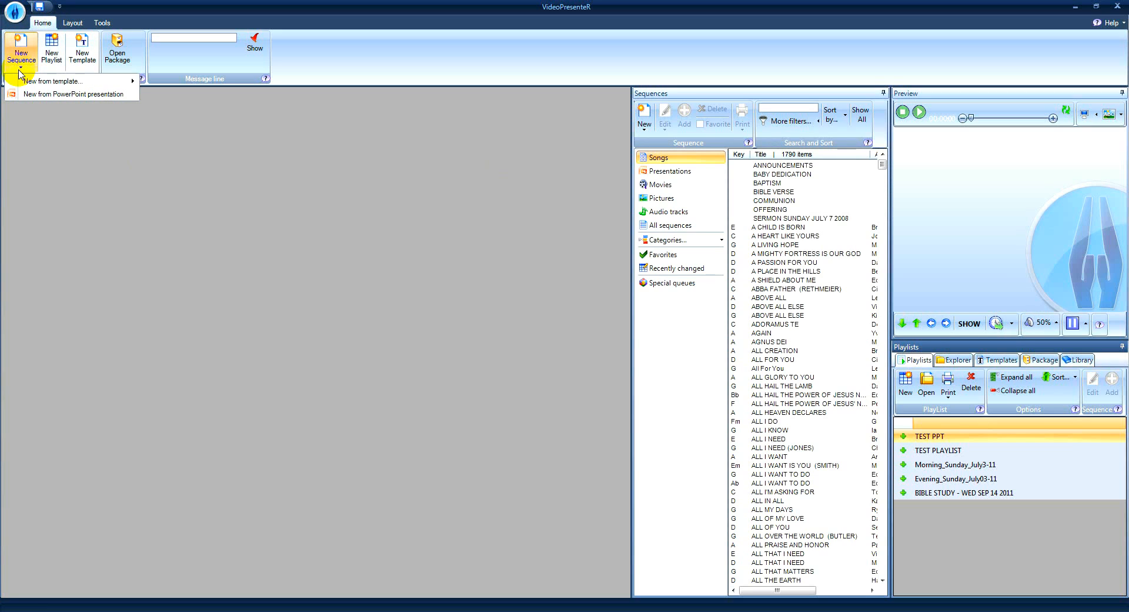
pyautogui.moveTo(24, 83)
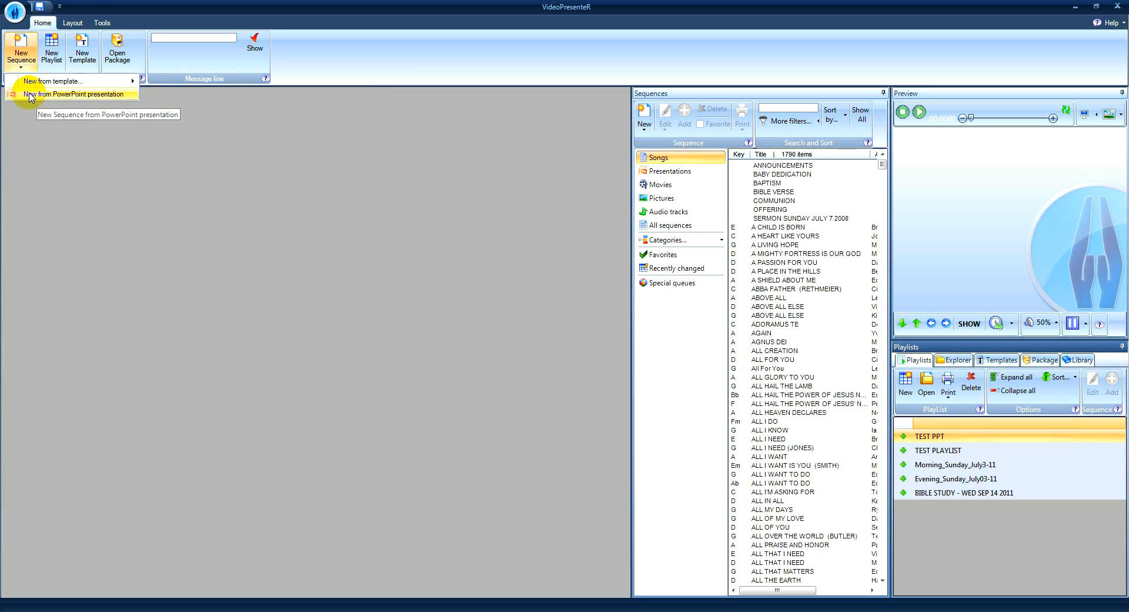
pyautogui.click(83, 117)
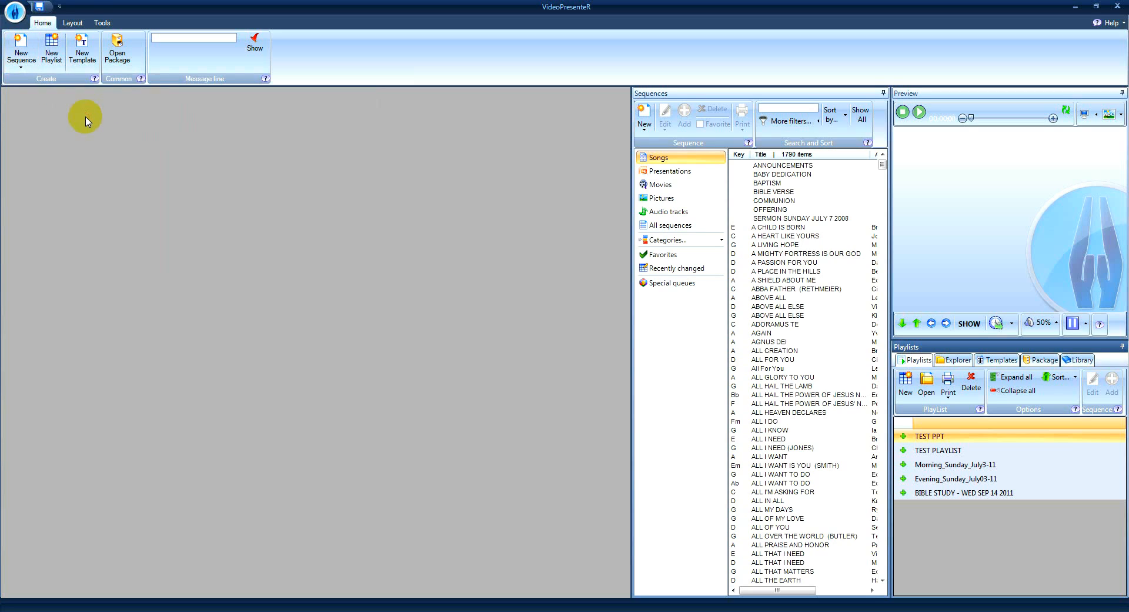
# Create a new blank sequence and set the Sequences pane to auto-hide.
pyautogui.click(21, 44)
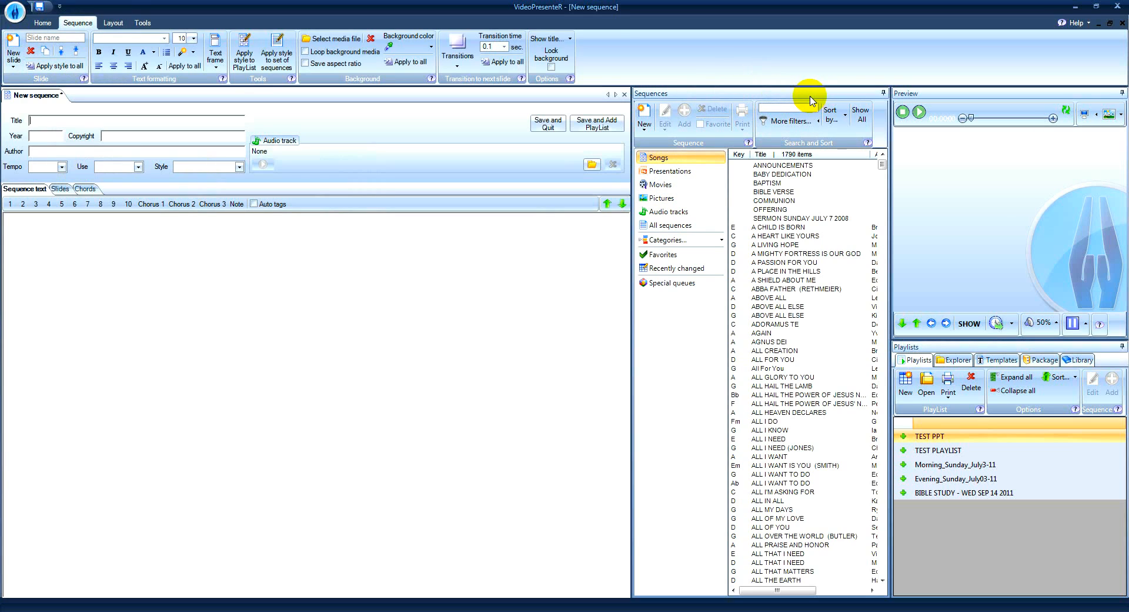
pyautogui.click(883, 94)
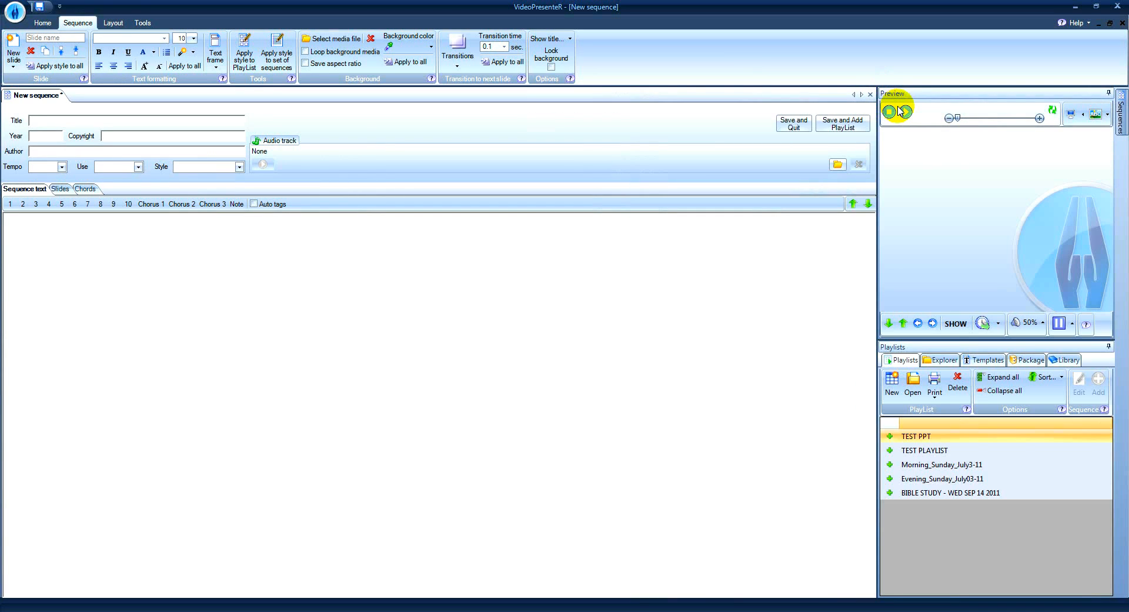
pyautogui.moveTo(1122, 109)
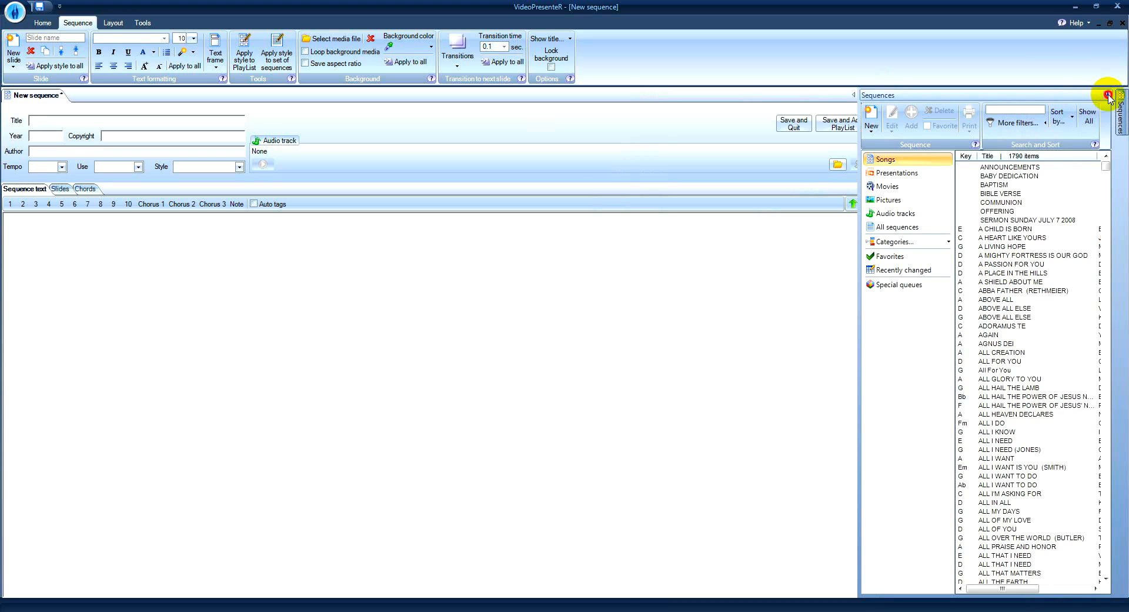
pyautogui.click(1108, 96)
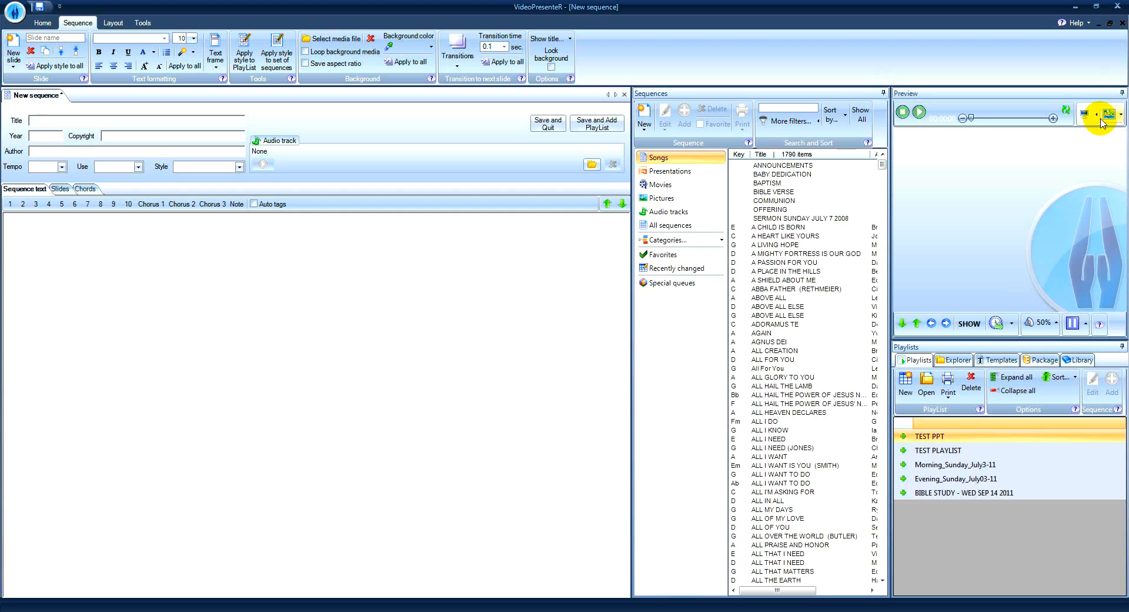
pyautogui.click(884, 94)
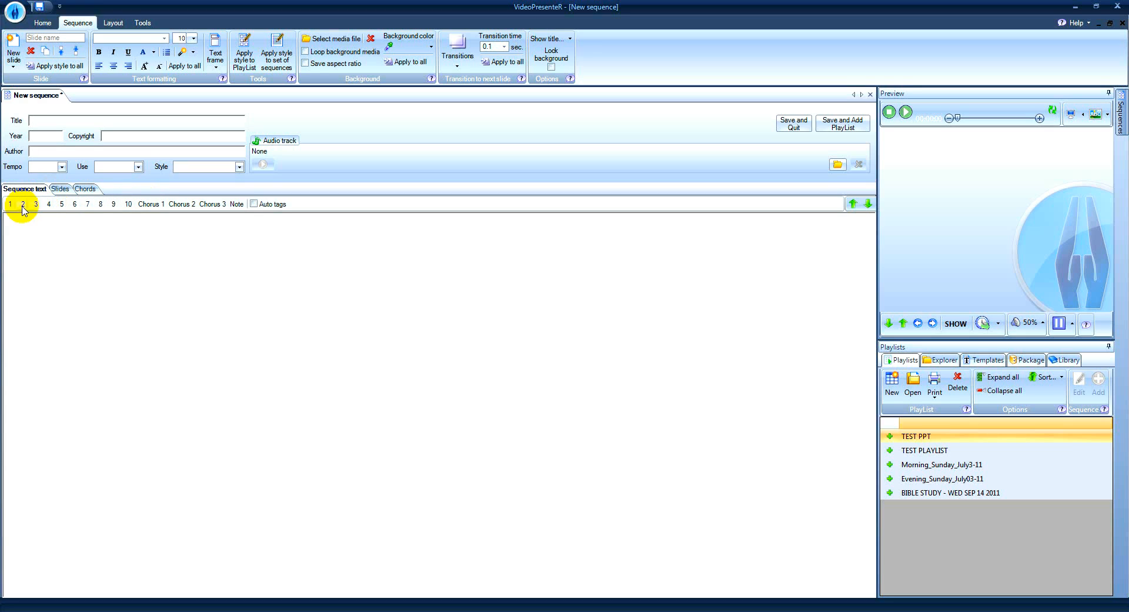
# Turn on Auto tags and write verse 1 with the lines "This is the first line" and "This is the next line".
pyautogui.click(255, 204)
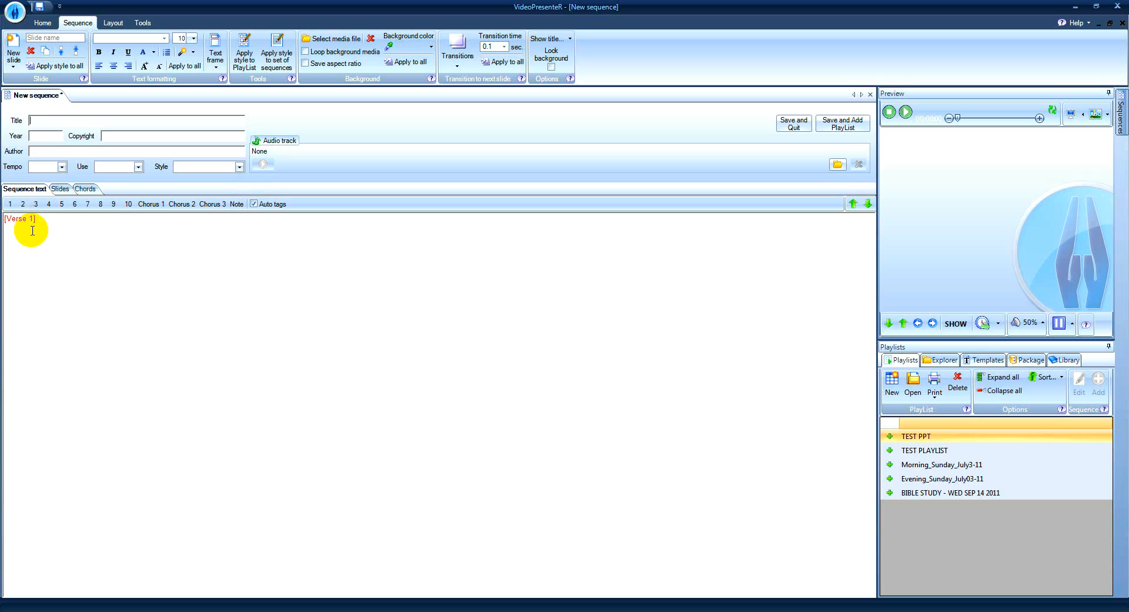
pyautogui.click(32, 231)
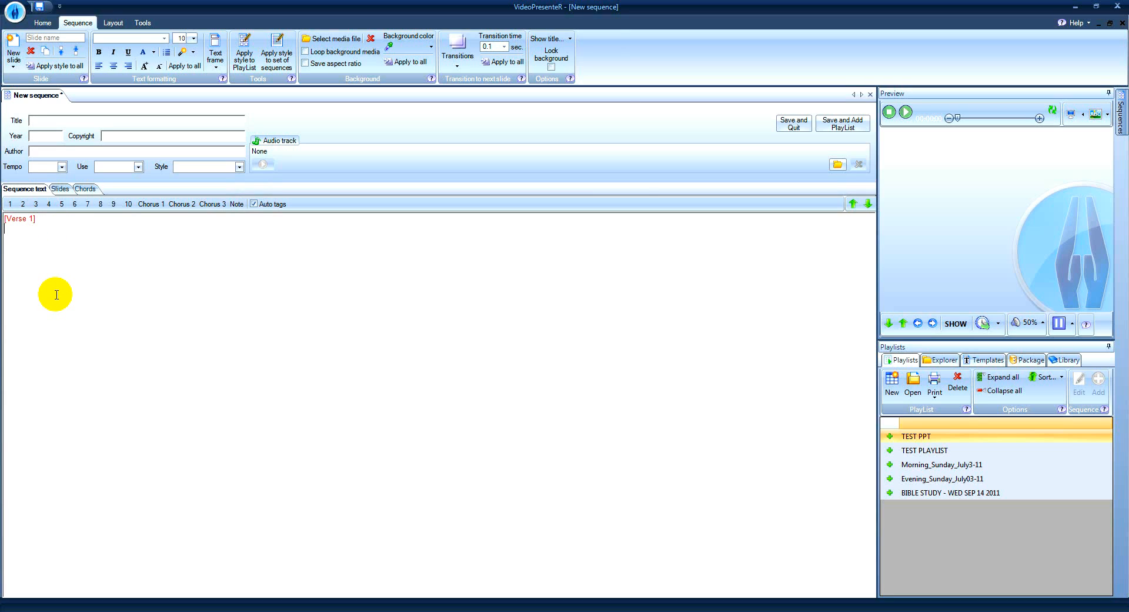
pyautogui.write('Thi')
pyautogui.write('s is the')
pyautogui.write('hi')
pyautogui.write('s is')
pyautogui.write(' th')
pyautogui.write('e ne')
pyautogui.write('xt line')
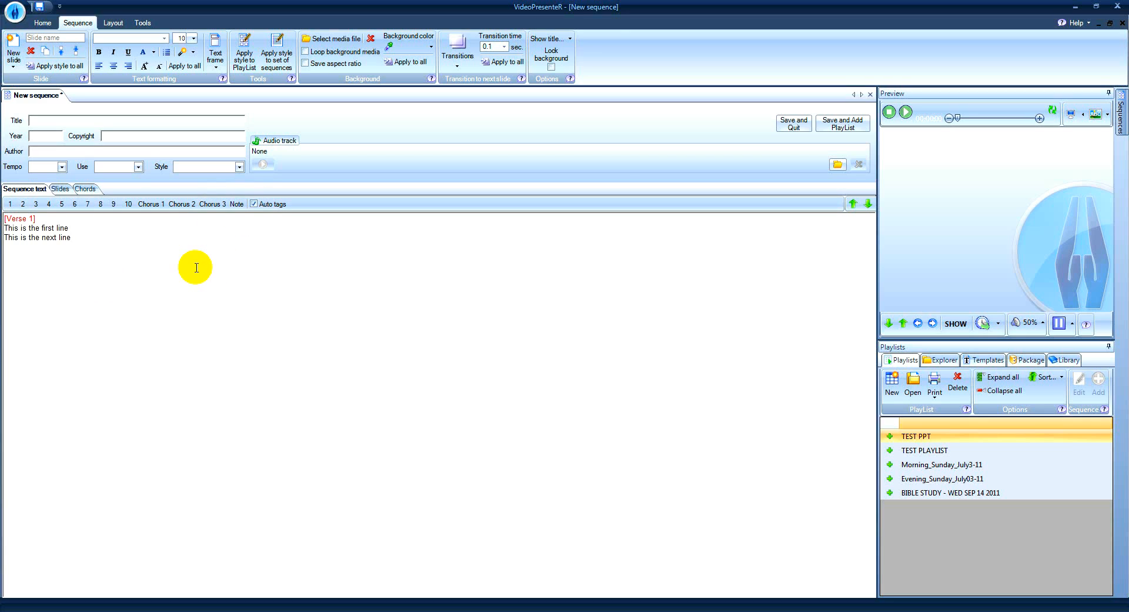
# Add verse 2 with the lines "This is a test", "So is this" and "And this is too".
pyautogui.press('Return')
pyautogui.write('This is a test ')
pyautogui.write('So is this')
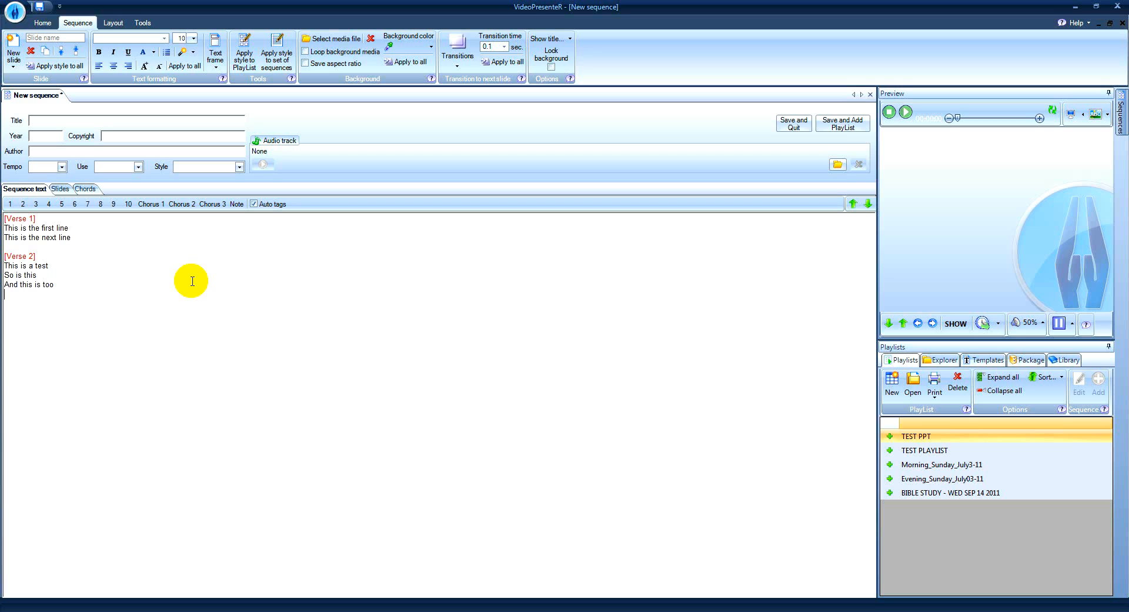
pyautogui.press('Return')
pyautogui.press('Return')
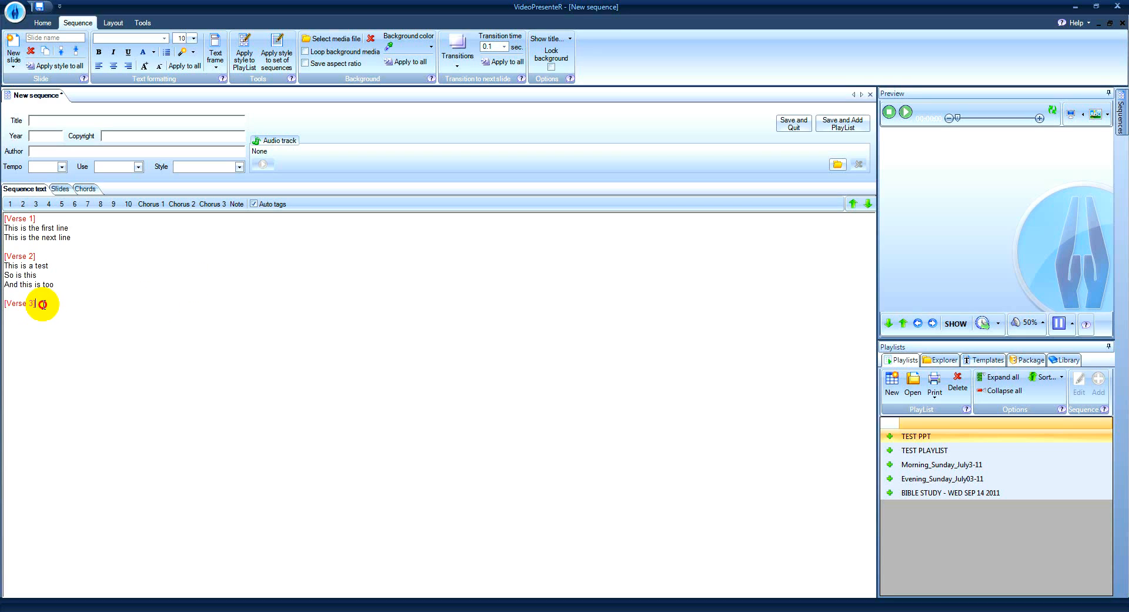
# Turn off Auto tags and replace the Verse 3 tag with the lines "This is break" and "So it works like this".
pyautogui.moveTo(36, 305); pyautogui.dragTo(3, 304)
pyautogui.click(253, 204)
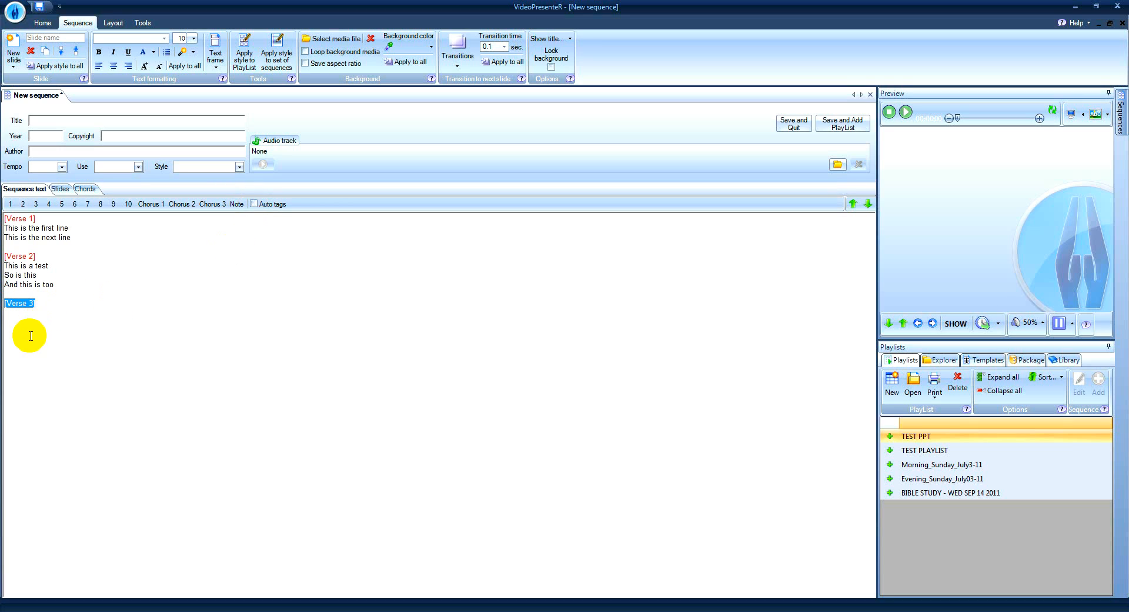
pyautogui.press('Delete')
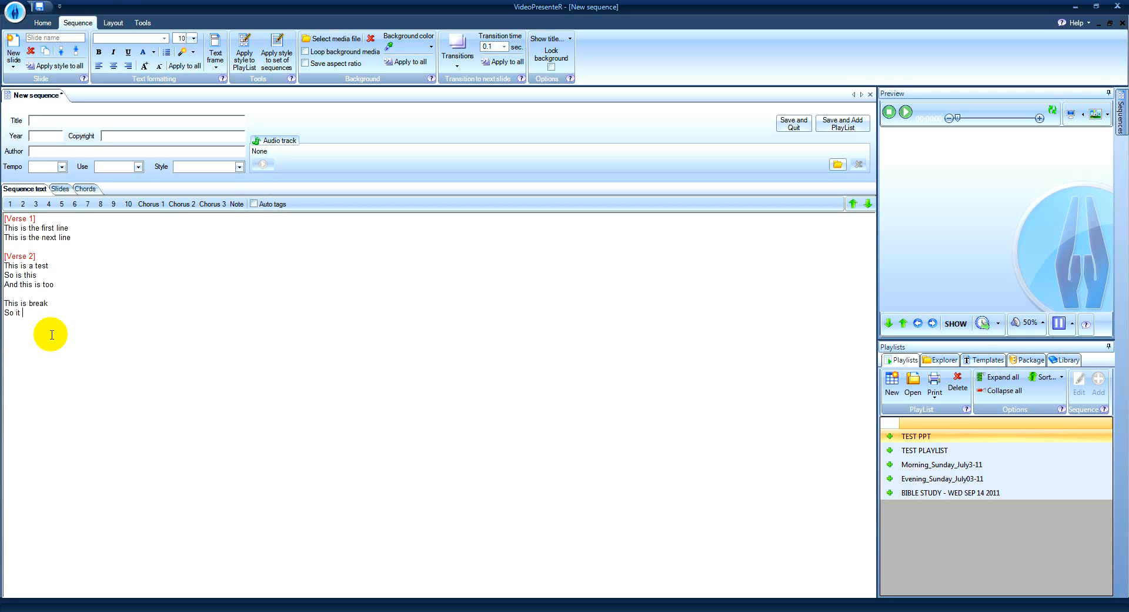
pyautogui.write('works like this')
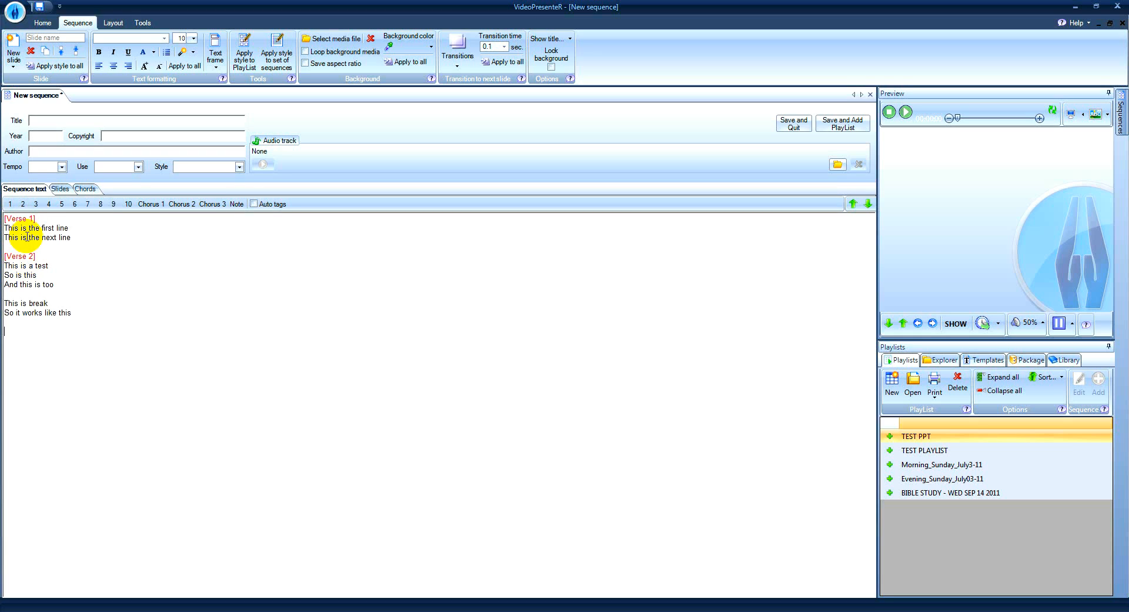
# Insert a Verse 3 tag below the existing text and add the lines "This is the third verse" and "The is a test".
pyautogui.click(36, 204)
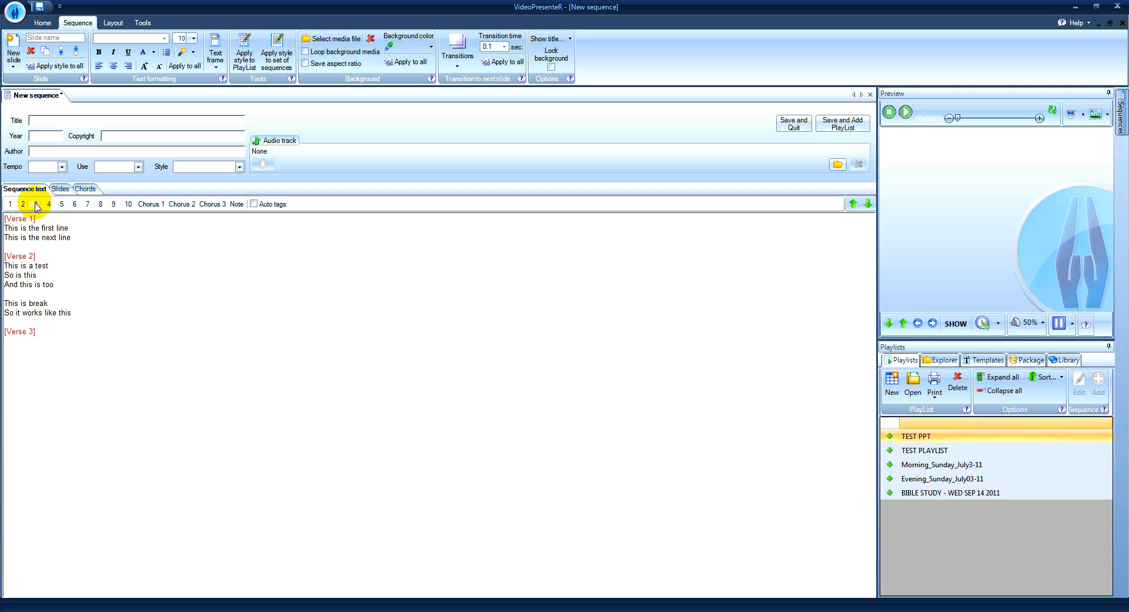
pyautogui.write('Th')
pyautogui.write('is is the ')
pyautogui.write('third verse ')
pyautogui.write('The is')
pyautogui.write(' a tex')
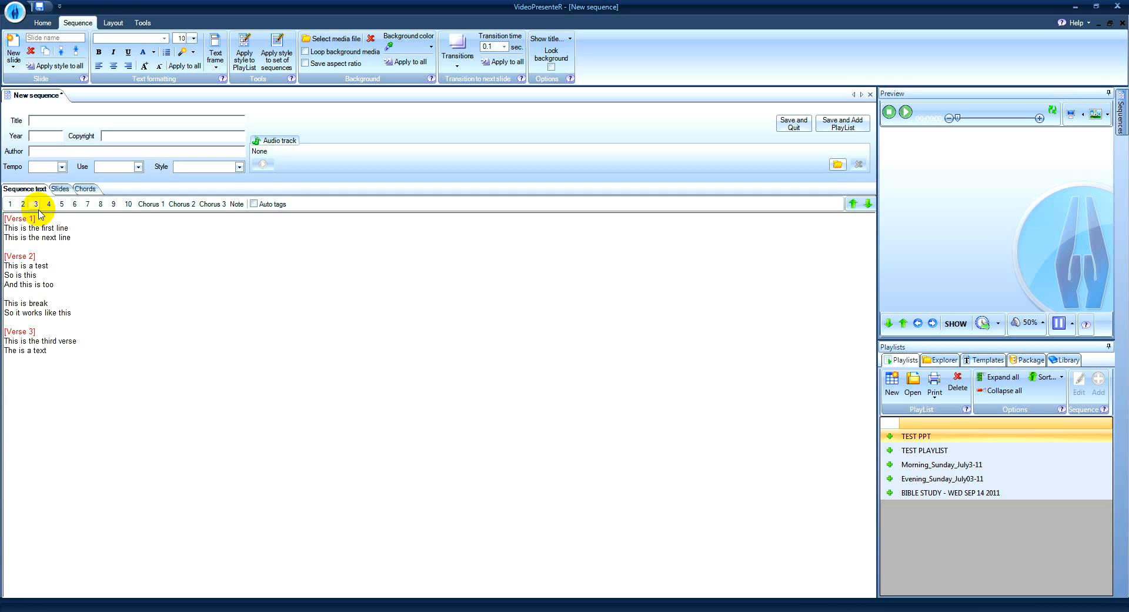
pyautogui.press('BackSpace')
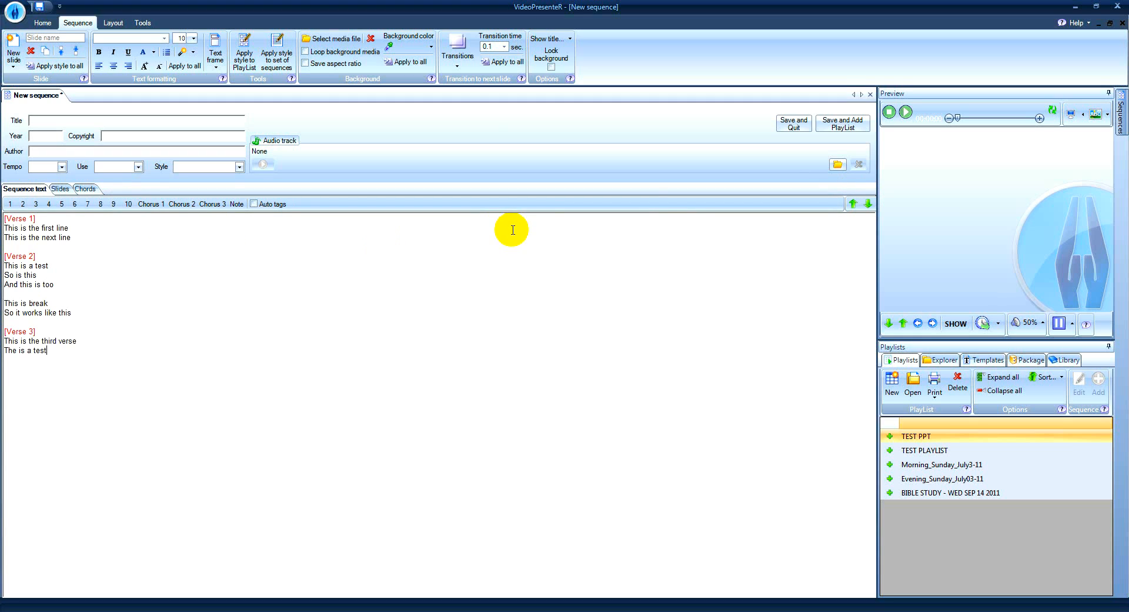
# Shift the available verse and chorus tag numbers up through the higher sets and back down to 1–10.
pyautogui.click(854, 204)
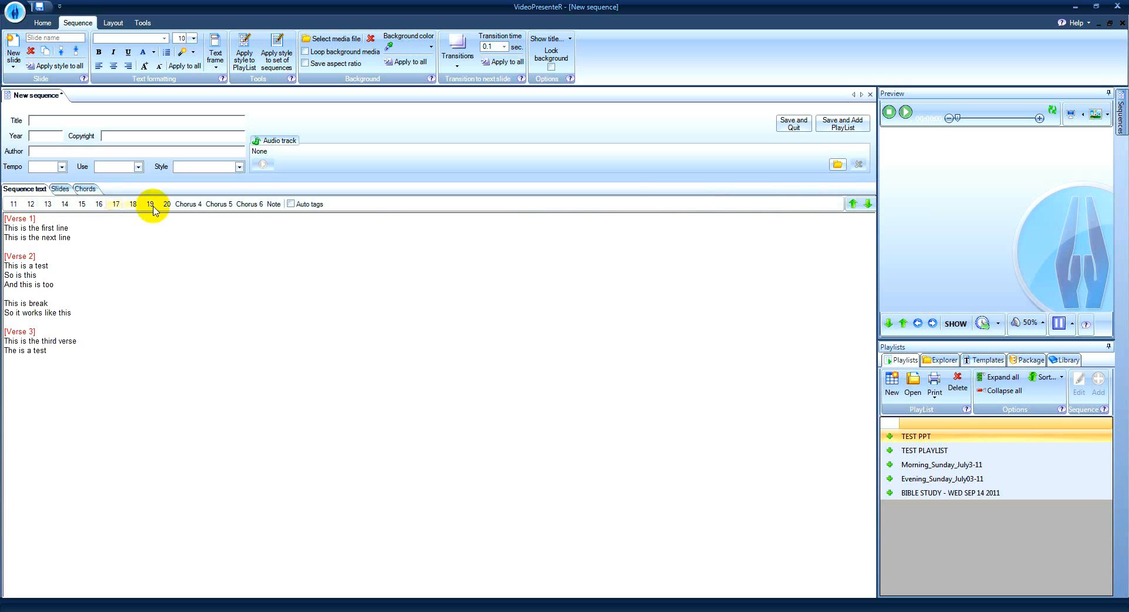
pyautogui.click(853, 204)
pyautogui.click(853, 204)
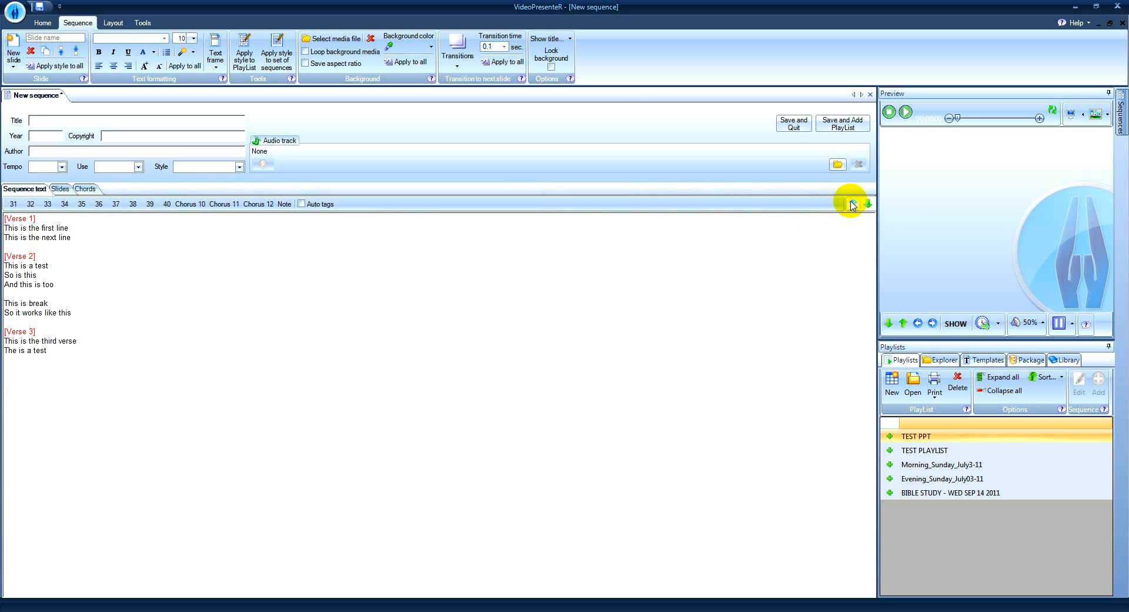
pyautogui.click(853, 204)
pyautogui.click(853, 204)
pyautogui.click(853, 204)
pyautogui.click(853, 204)
pyautogui.click(868, 204)
pyautogui.click(869, 204)
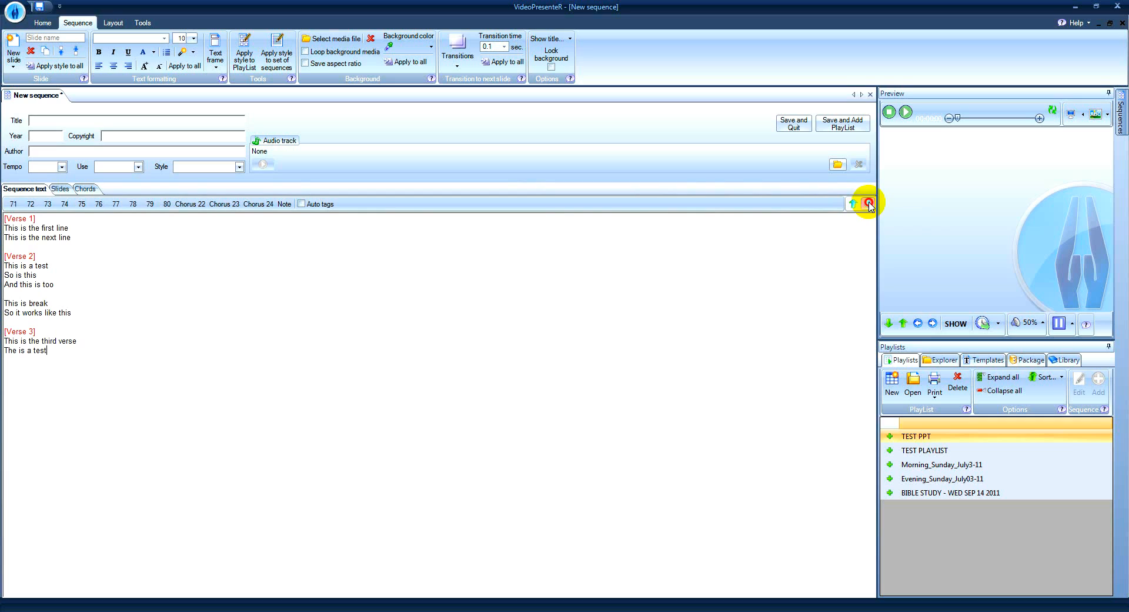
pyautogui.click(869, 204)
pyautogui.click(869, 204)
pyautogui.click(868, 204)
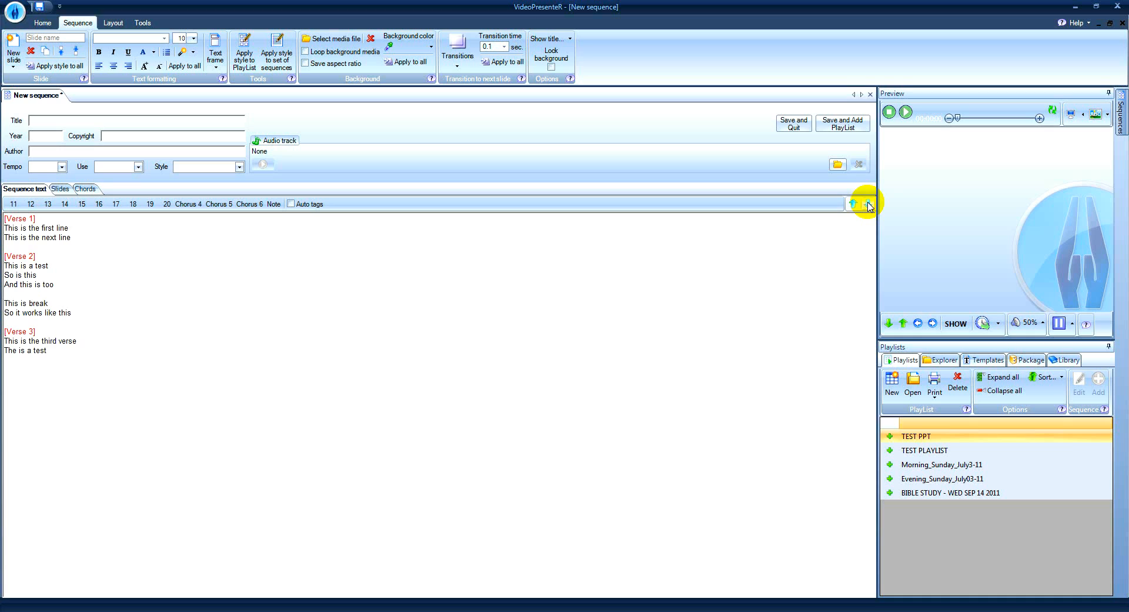
pyautogui.click(868, 205)
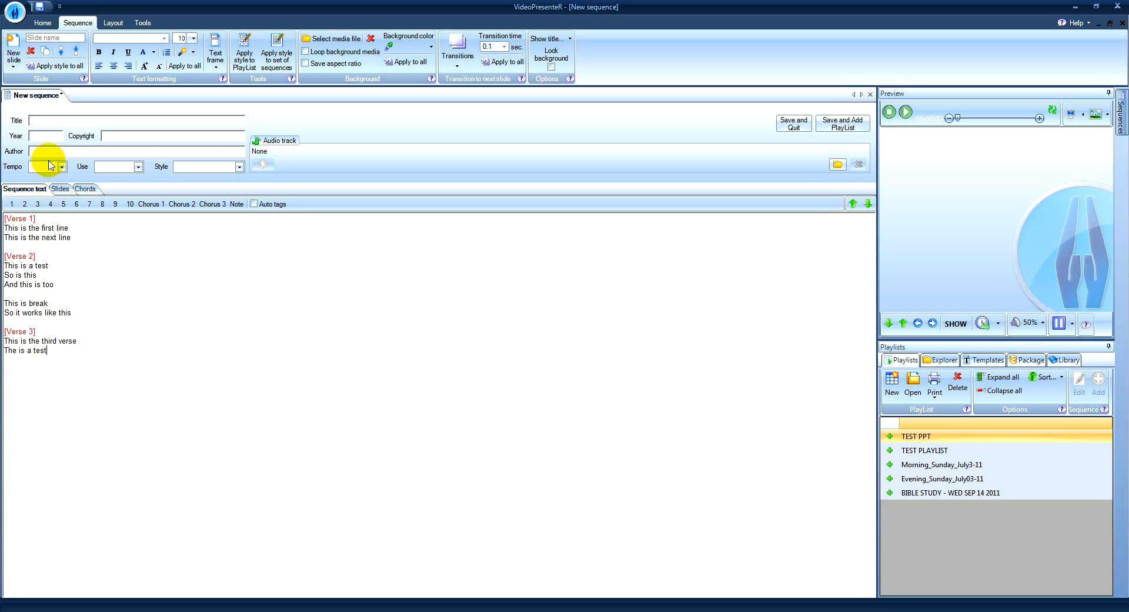
# Title the sequence "THIS IS A TEST SONG" and set its year to 2011.
pyautogui.click(38, 119)
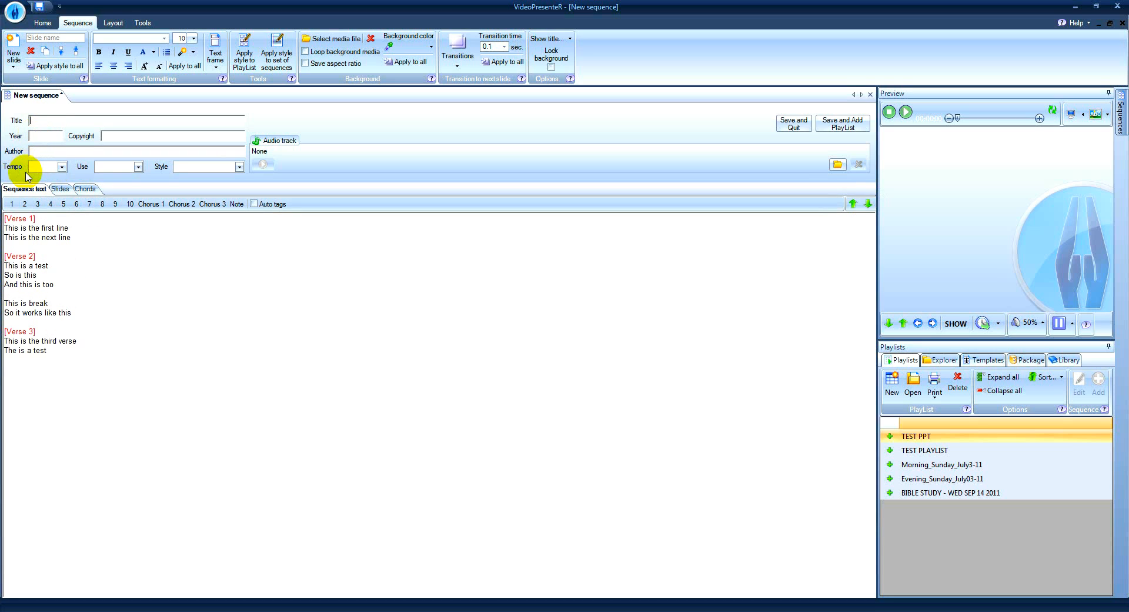
pyautogui.write('THIS IS A TEST SONG')
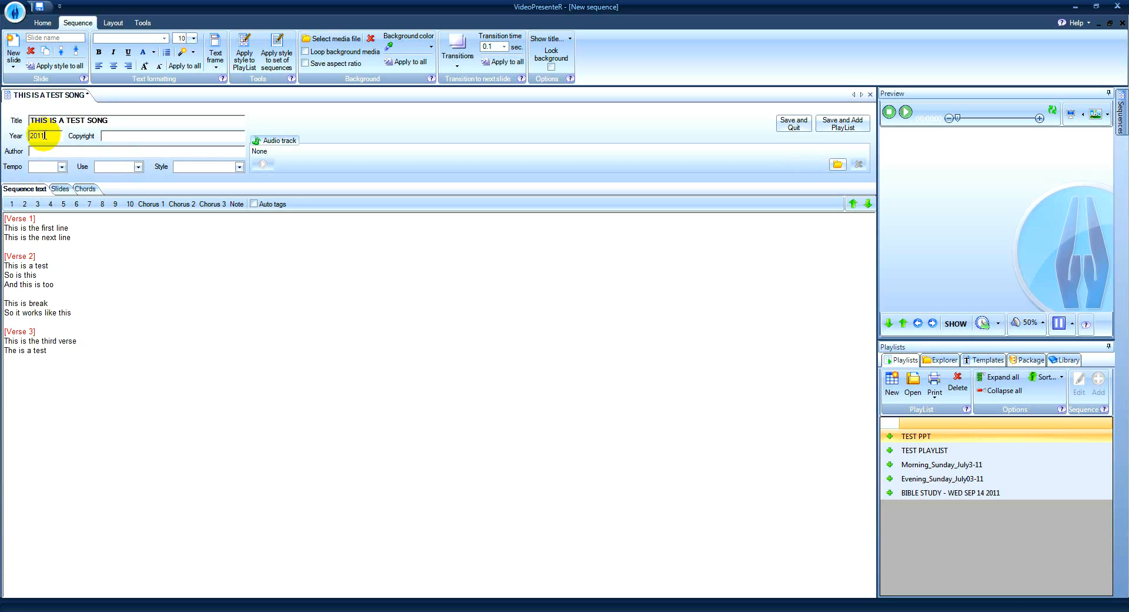
# Fill in the song's copyright holder and the author's full name.
pyautogui.click(125, 136)
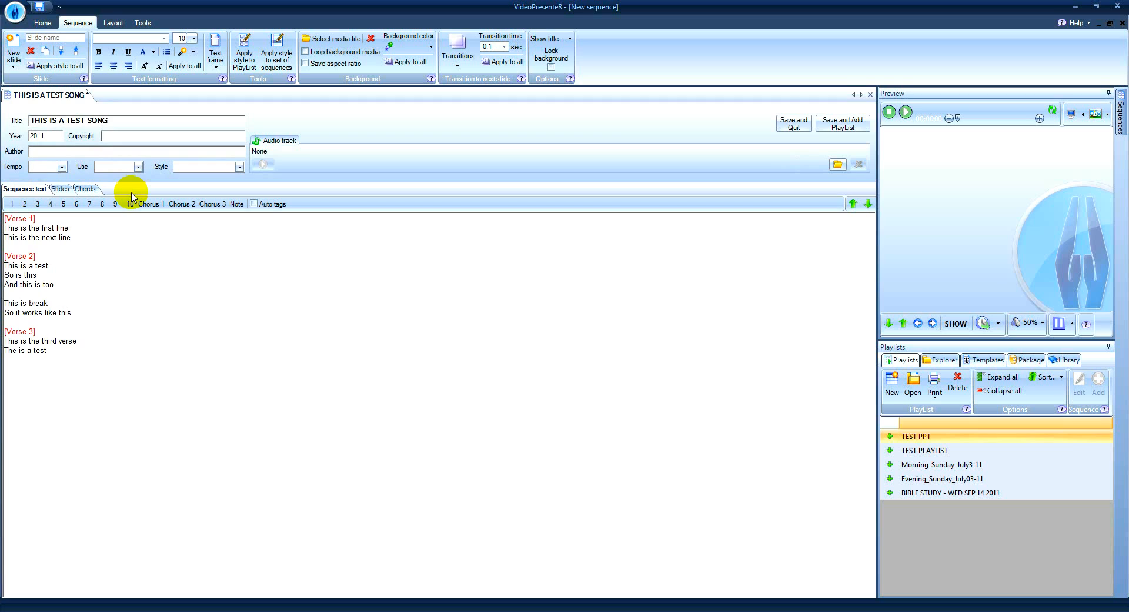
pyautogui.write('Dave Berryman Inc.')
pyautogui.click(33, 151)
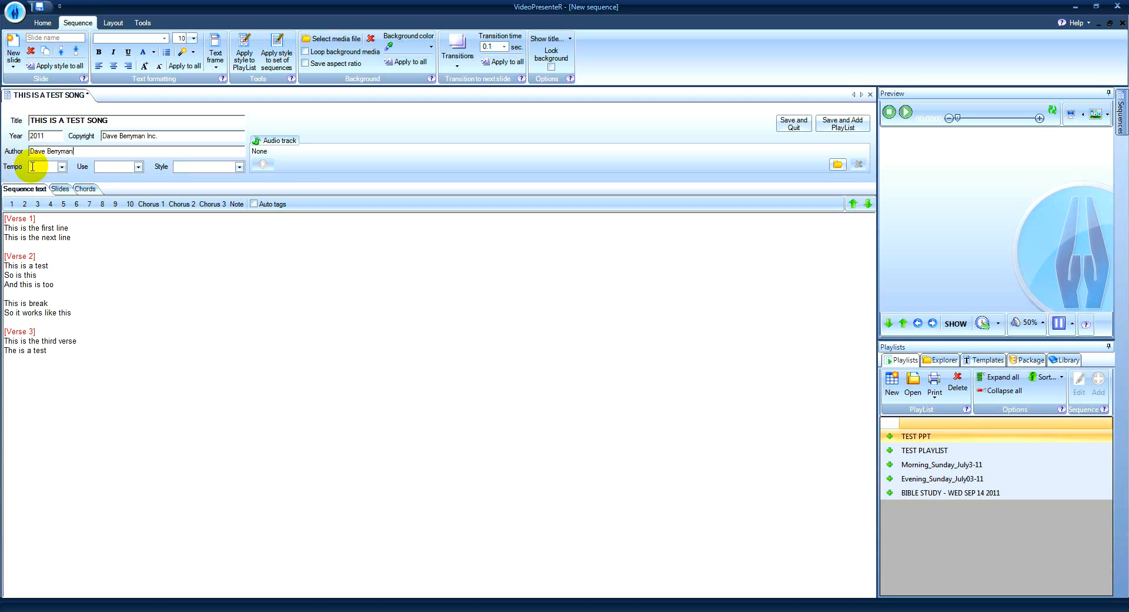
# Set the song's tempo to Medium, its use to Worship and its style to Rock.
pyautogui.click(61, 167)
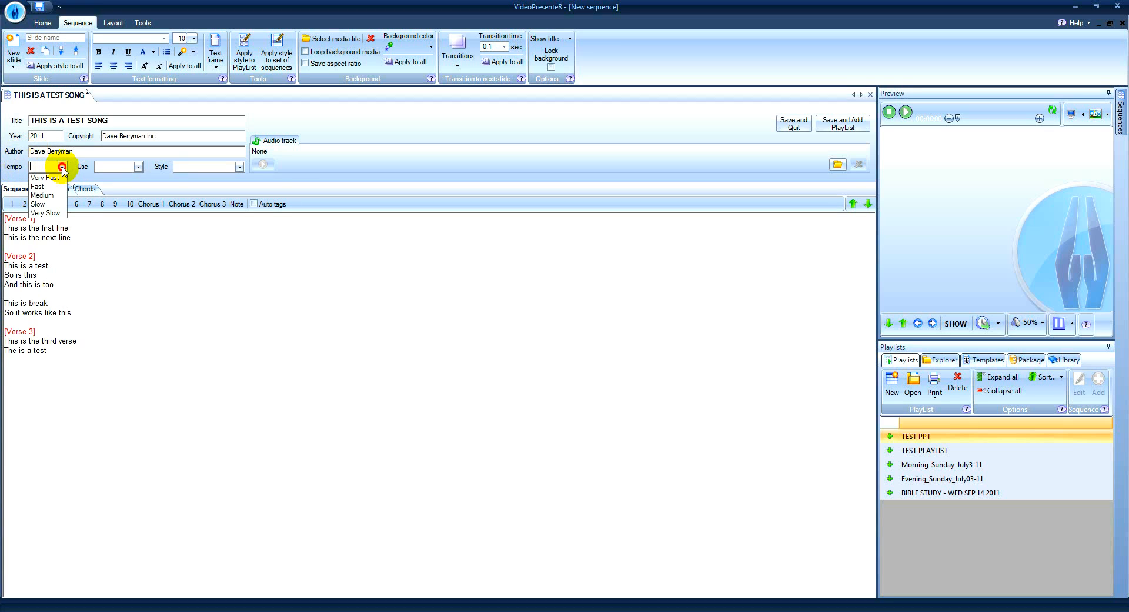
pyautogui.click(44, 195)
pyautogui.click(139, 167)
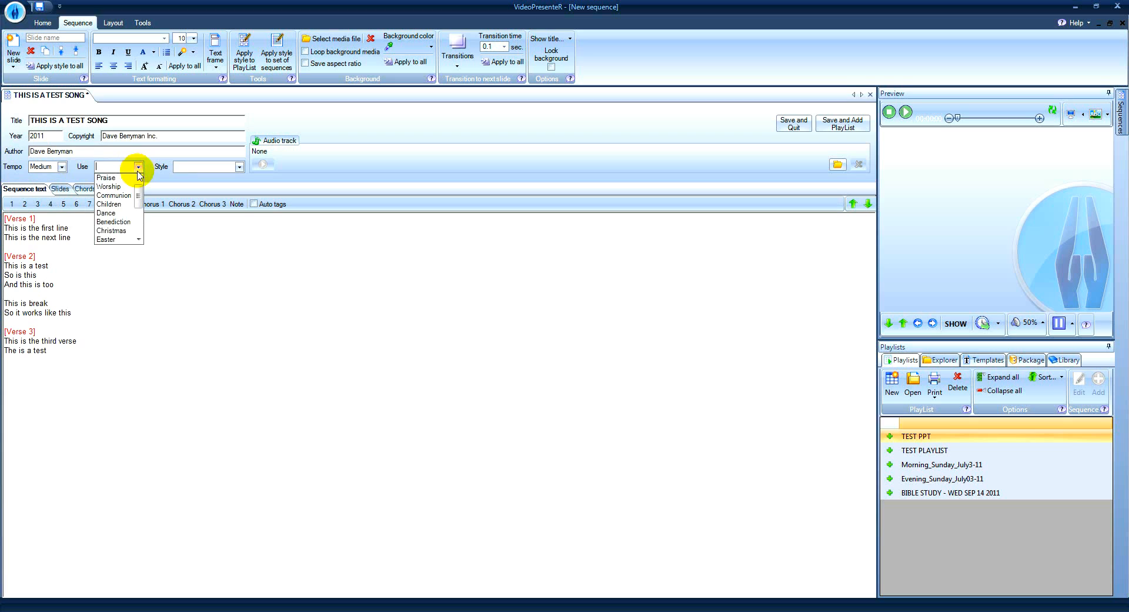
pyautogui.click(115, 182)
pyautogui.click(238, 167)
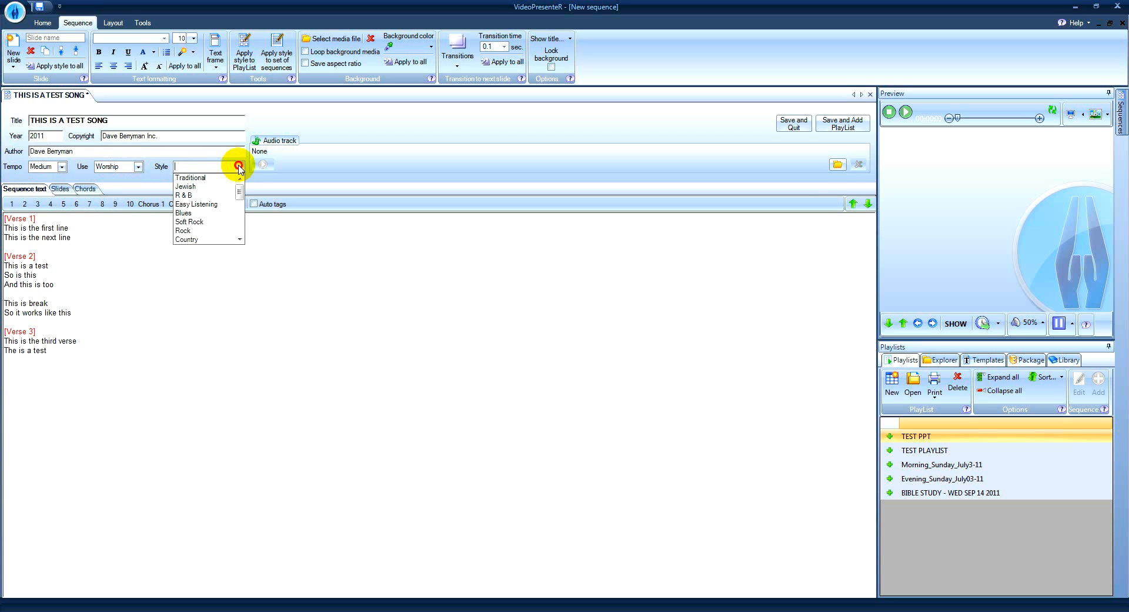
pyautogui.click(184, 230)
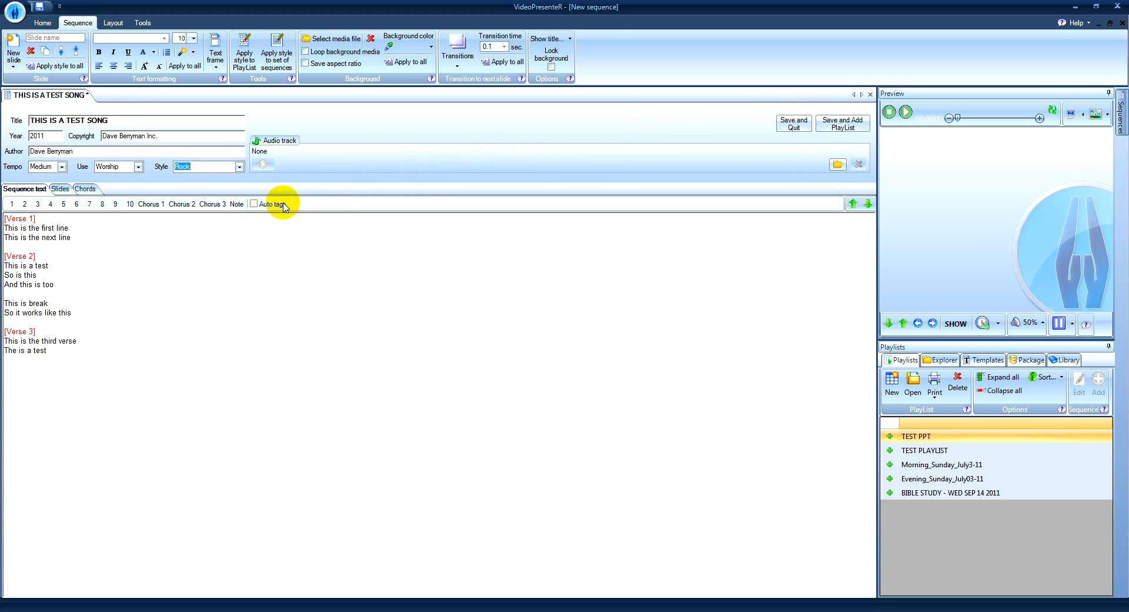
# Show the song as slides and examine the title and author placeholders in the Verse 1 slide's heading.
pyautogui.click(61, 189)
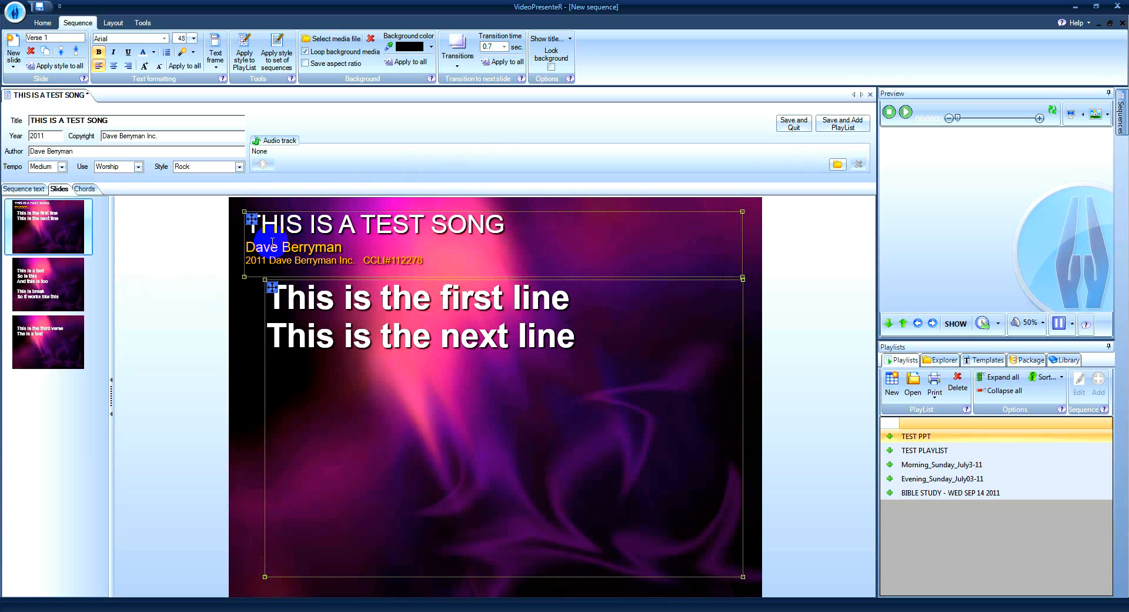
pyautogui.doubleClick(445, 246)
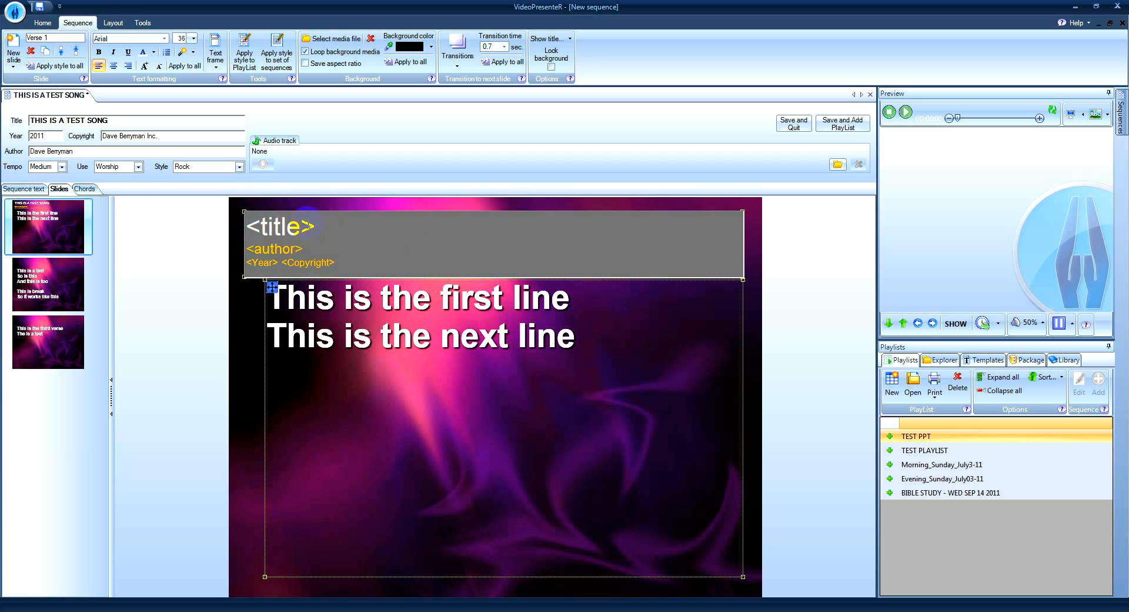
pyautogui.moveTo(322, 225); pyautogui.dragTo(238, 227)
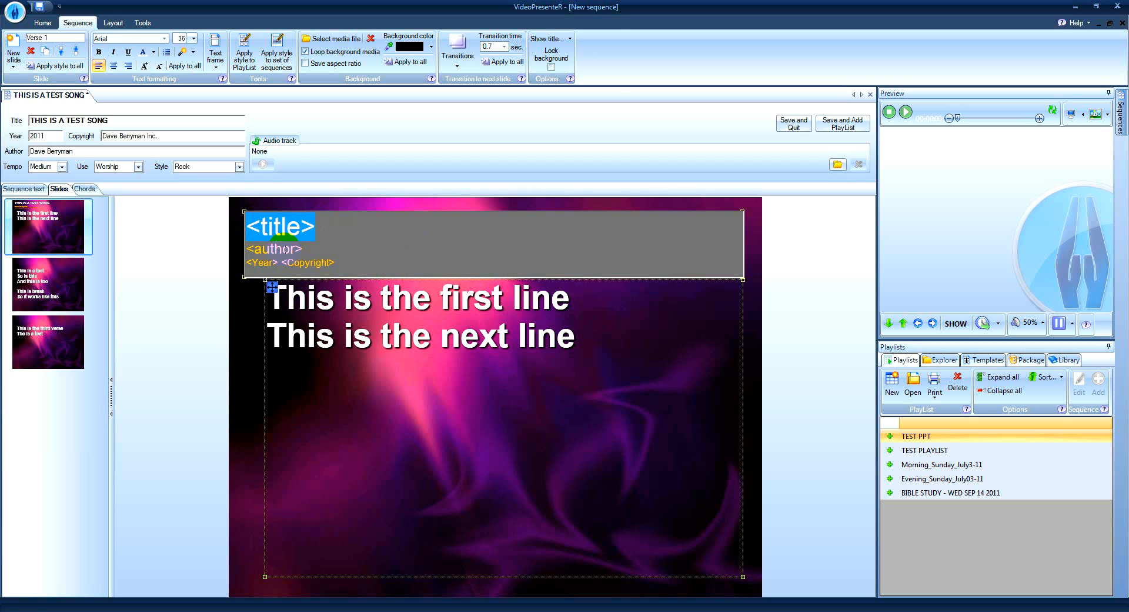
pyautogui.moveTo(303, 248); pyautogui.dragTo(250, 248)
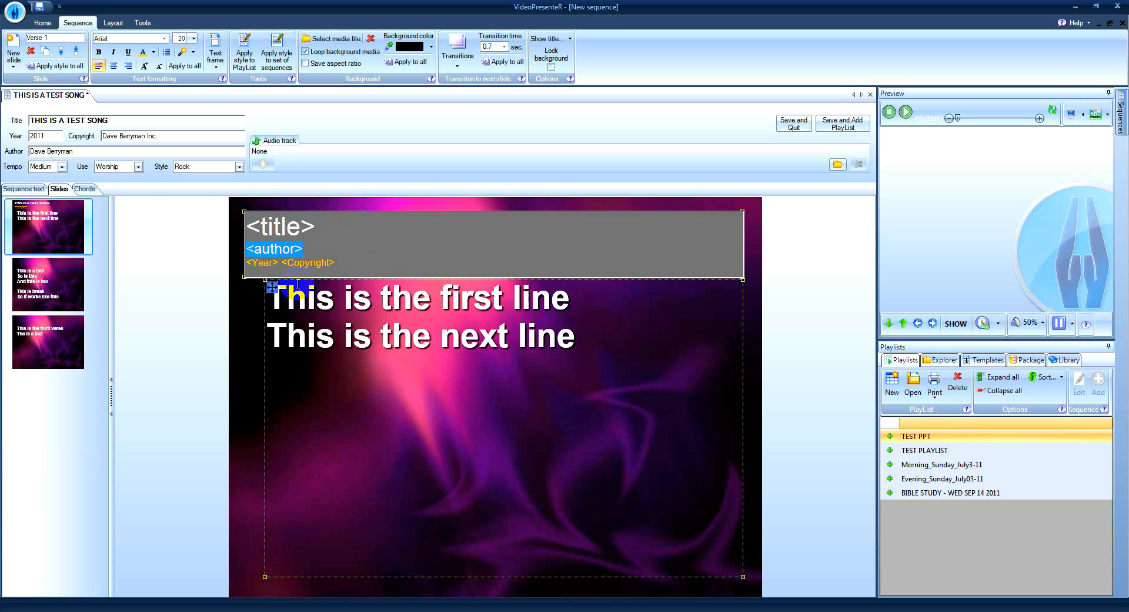
pyautogui.click(321, 231)
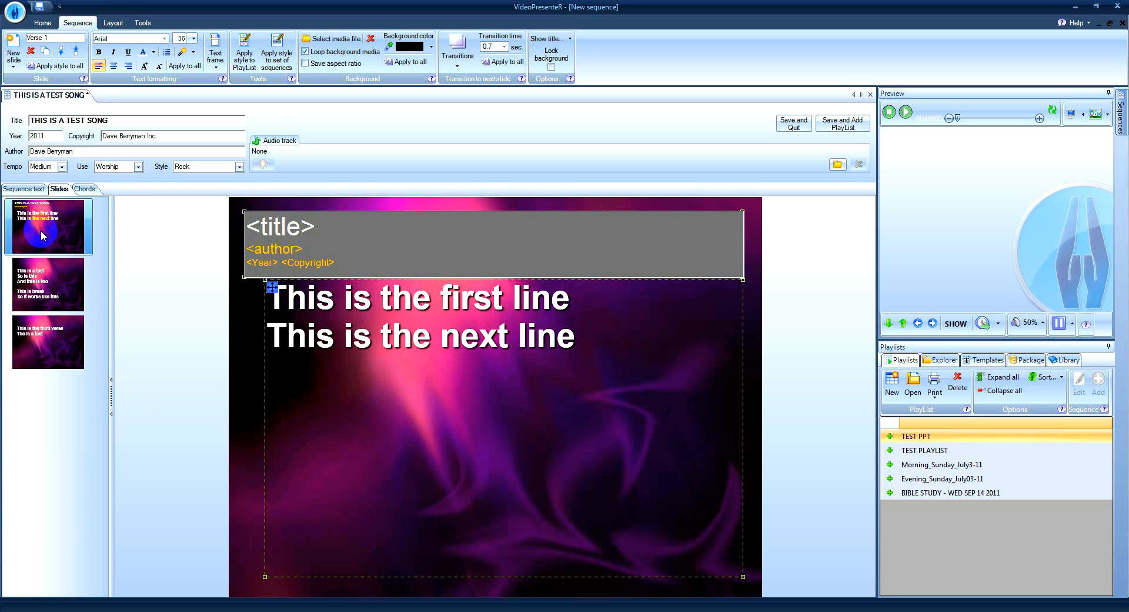
# Capitalise the word "Test" in the second line of the Verse 3 slide.
pyautogui.click(47, 284)
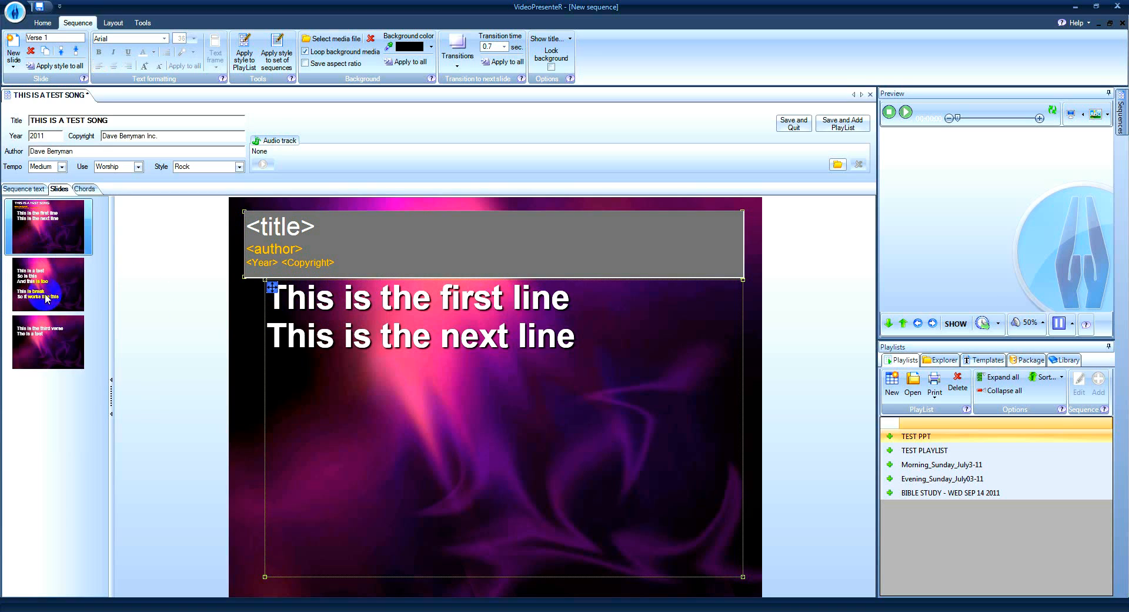
pyautogui.click(49, 340)
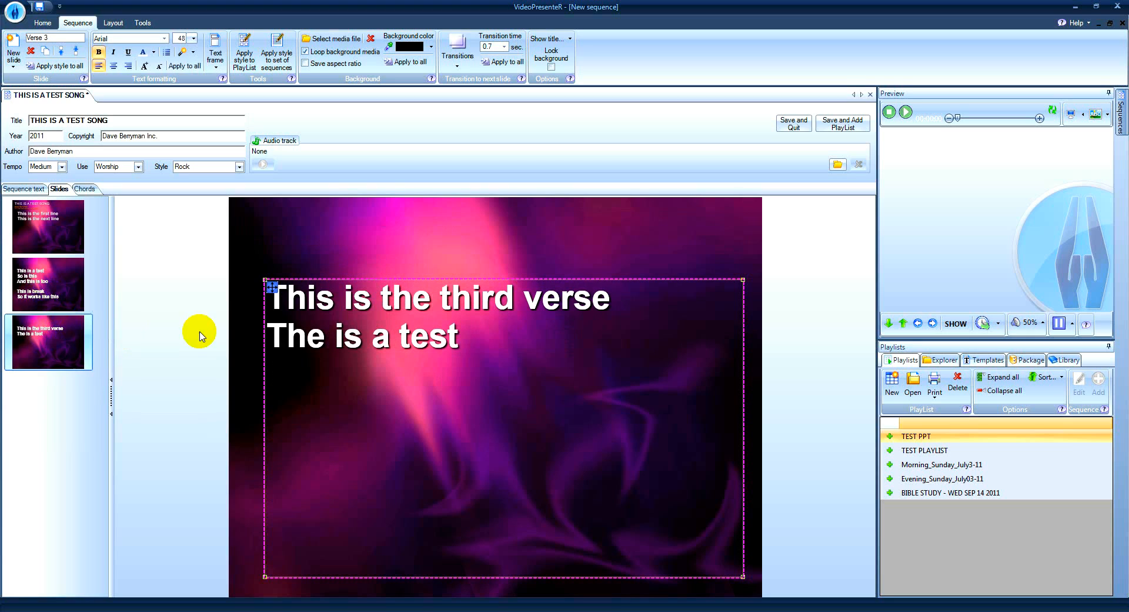
pyautogui.click(360, 350)
pyautogui.click(464, 337)
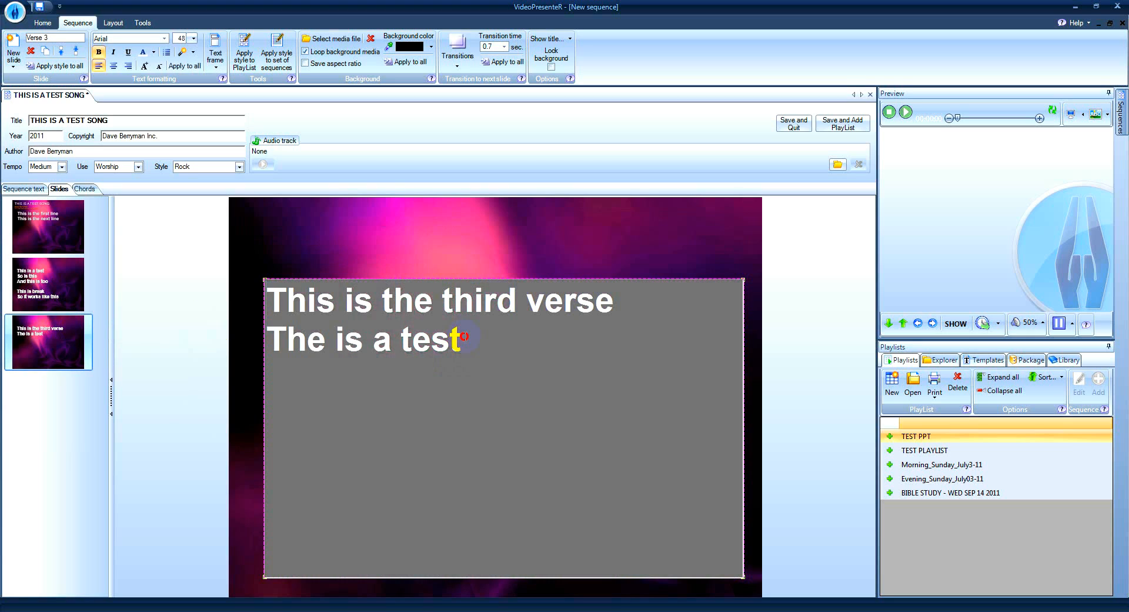
pyautogui.doubleClick(433, 336)
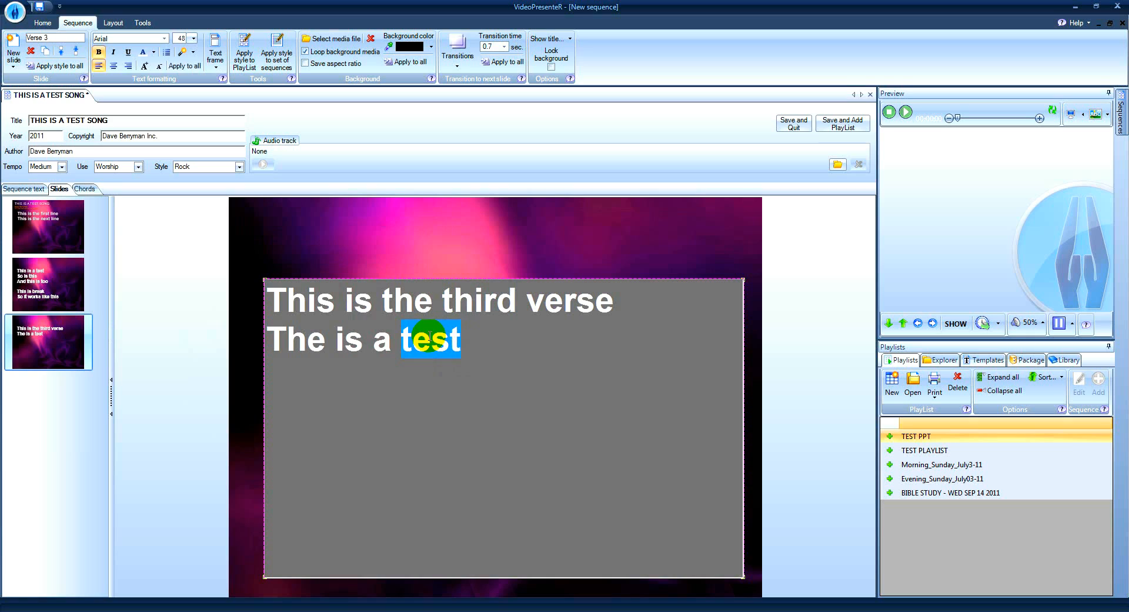
pyautogui.write('ii')
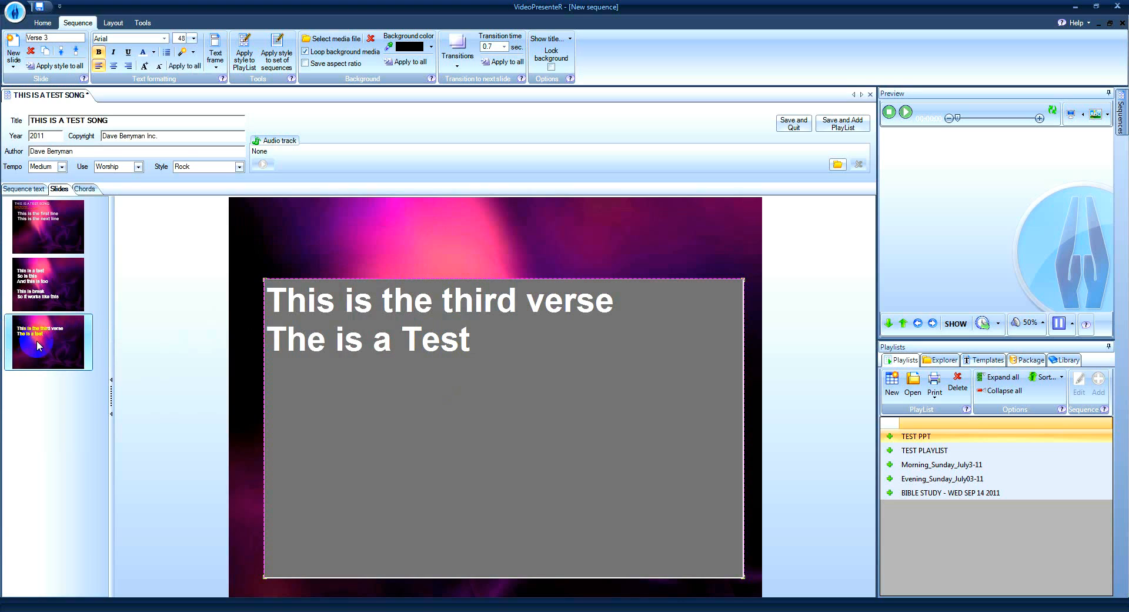
pyautogui.click(49, 288)
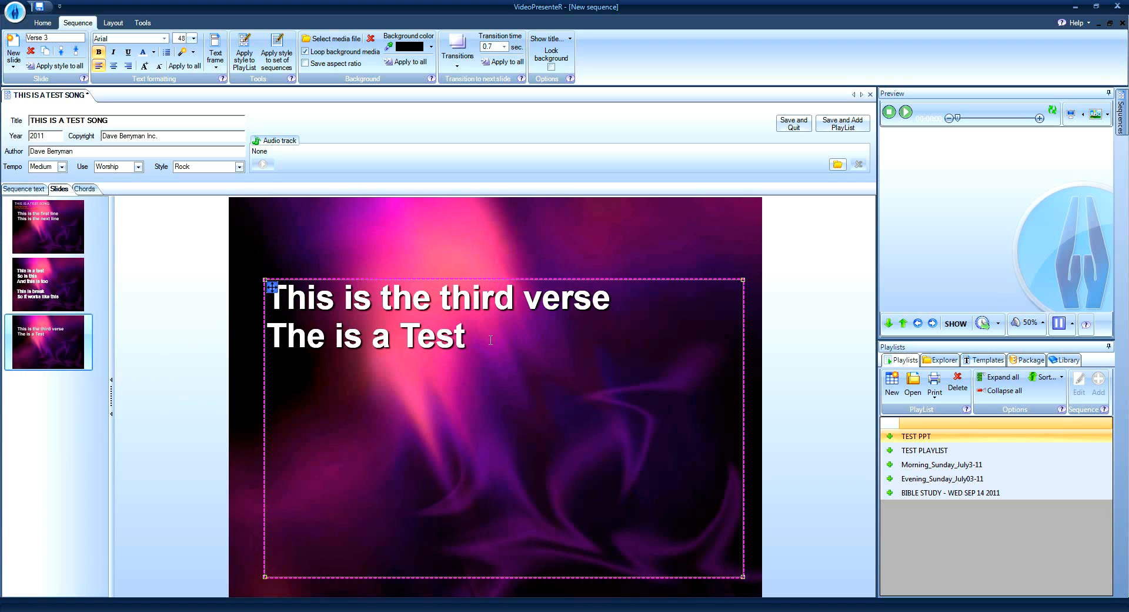
# Check the second line of the Verse 3 slide and review the Verse 2 and Verse 1 slides.
pyautogui.click(469, 331)
pyautogui.moveTo(471, 340); pyautogui.dragTo(290, 343)
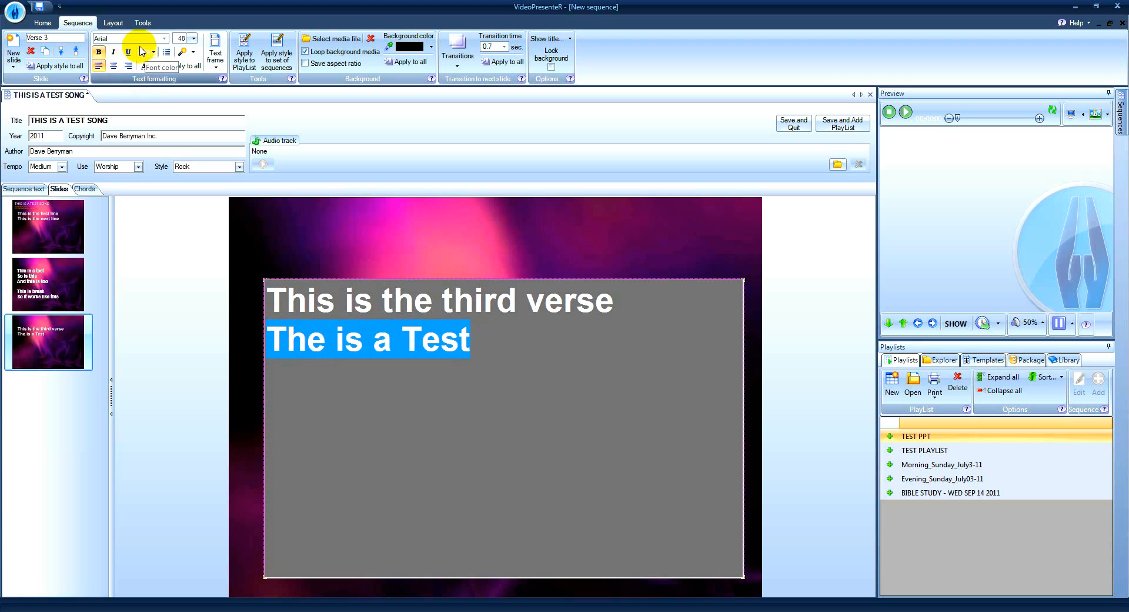
pyautogui.click(113, 120)
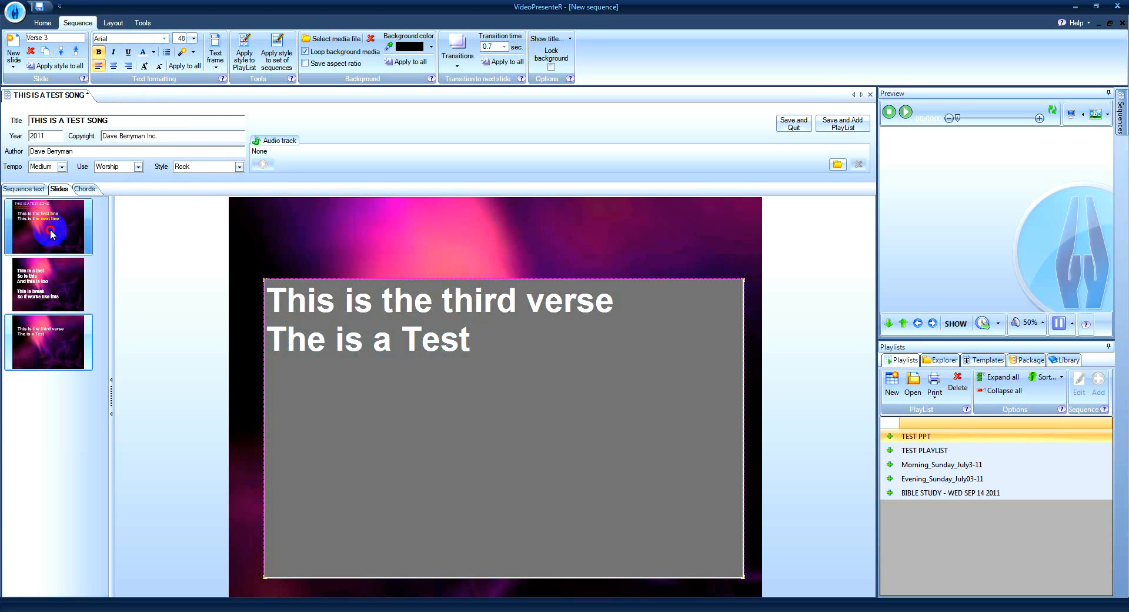
pyautogui.click(47, 305)
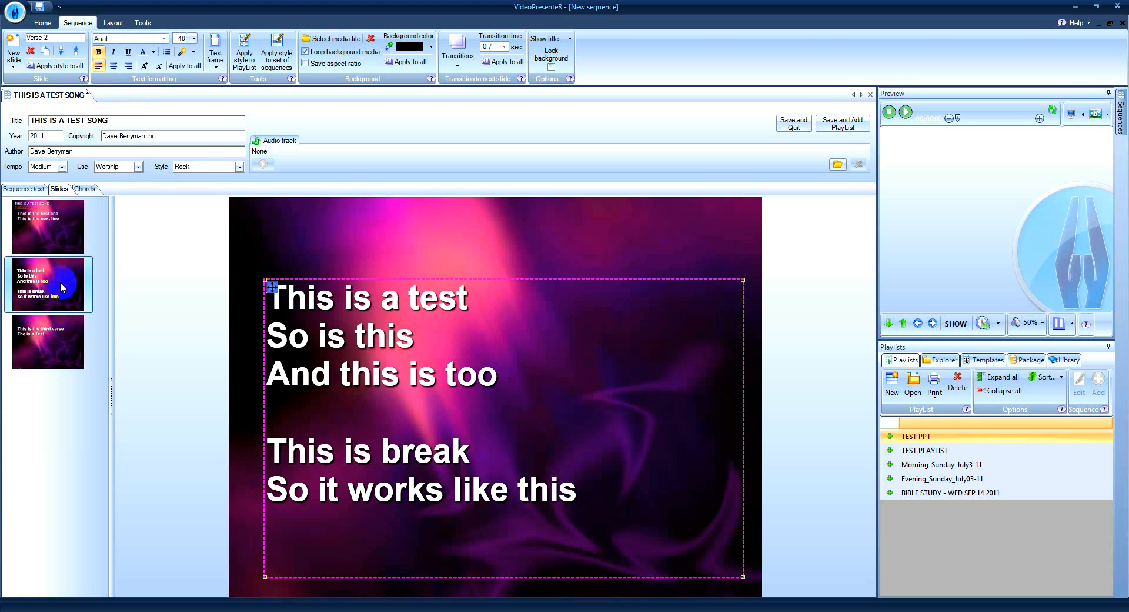
pyautogui.click(47, 223)
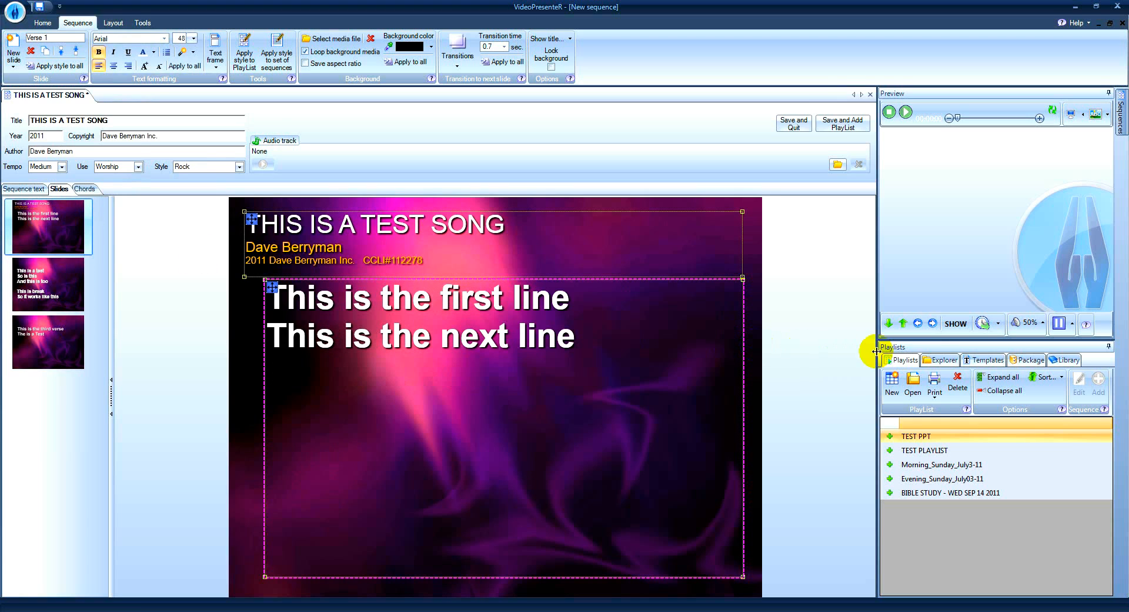
# Apply the second image in the FrostedGlass folder under C:\VPR_Media\Backgrounds as the background of the song's slides.
pyautogui.click(939, 362)
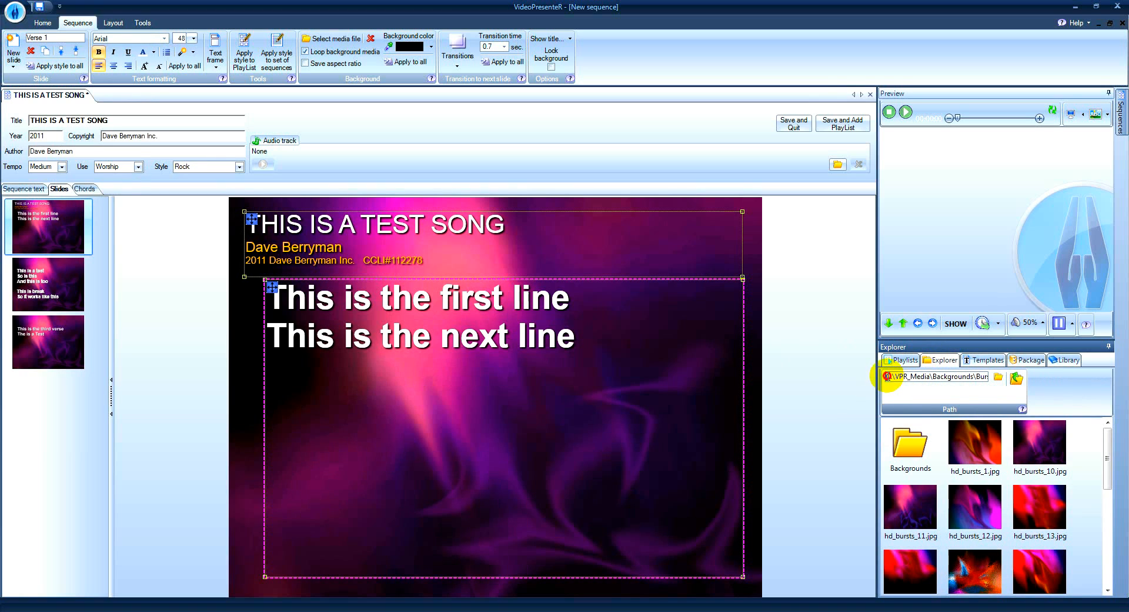
pyautogui.moveTo(888, 376); pyautogui.dragTo(970, 377)
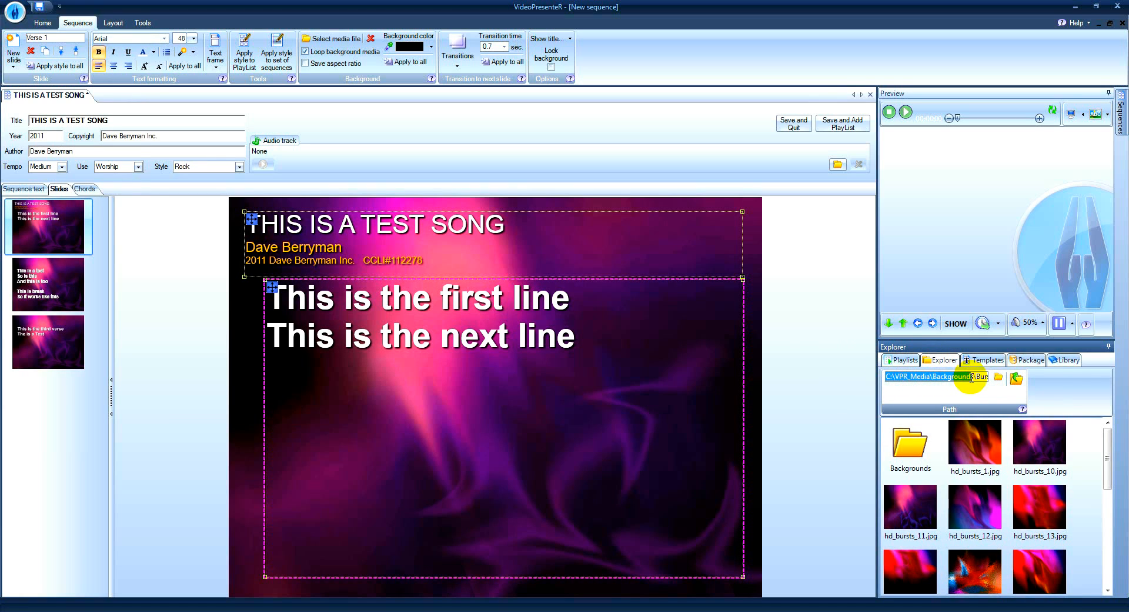
pyautogui.click(1017, 378)
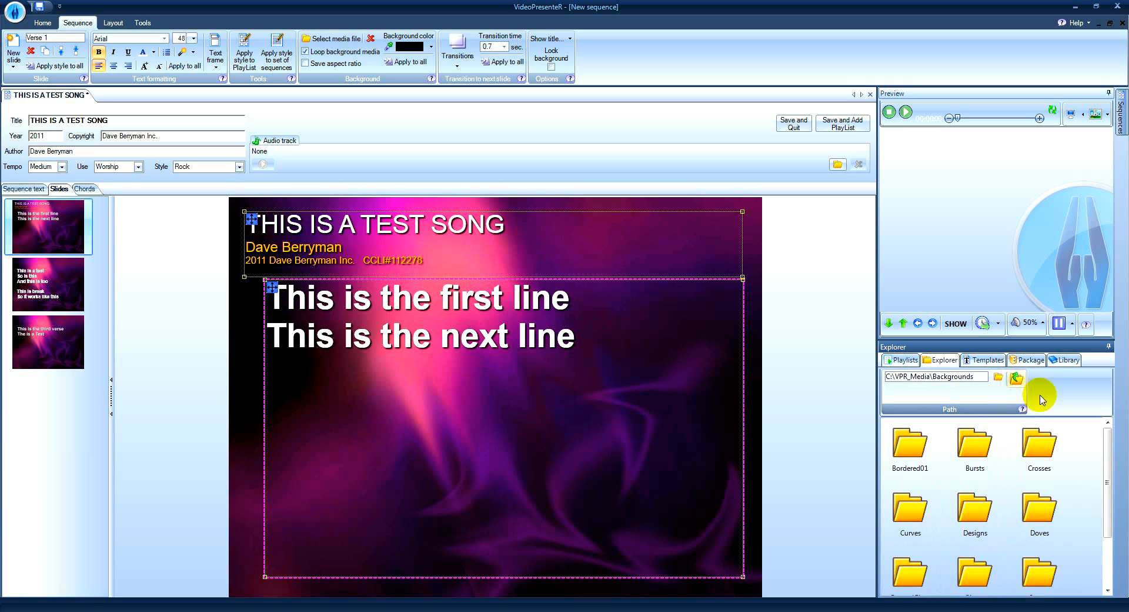
pyautogui.moveTo(1102, 441); pyautogui.dragTo(1109, 492)
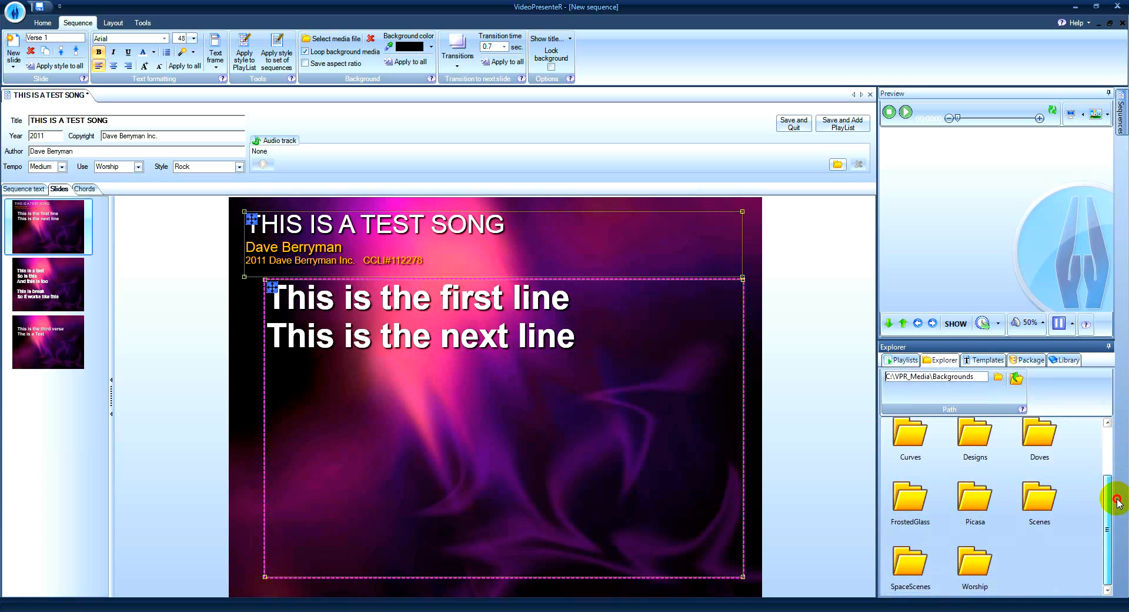
pyautogui.doubleClick(905, 501)
pyautogui.click(993, 435)
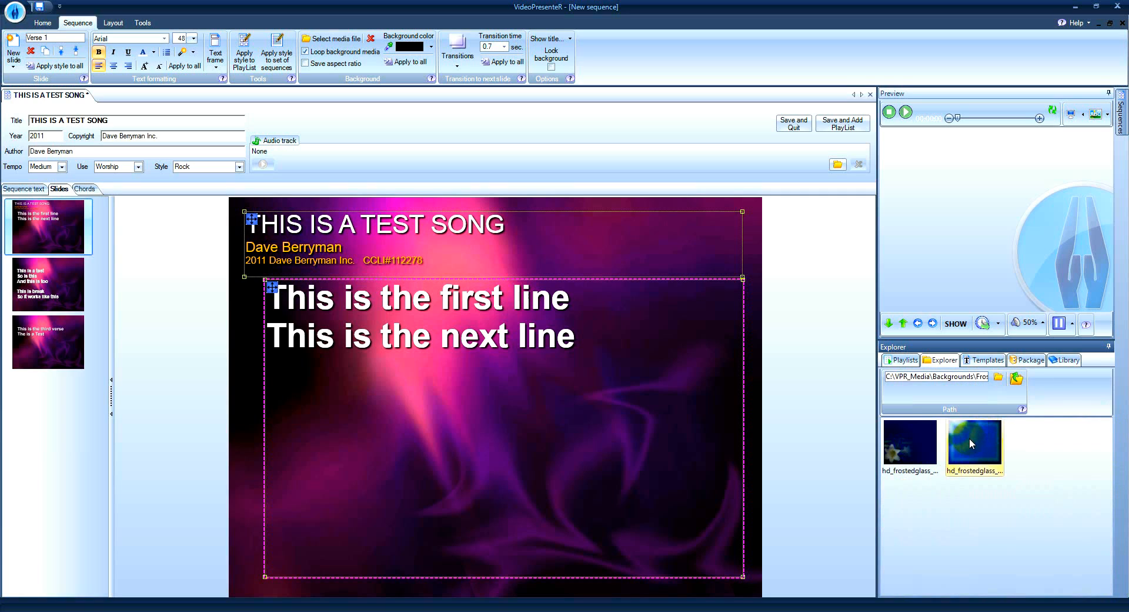
pyautogui.moveTo(972, 444); pyautogui.dragTo(61, 226)
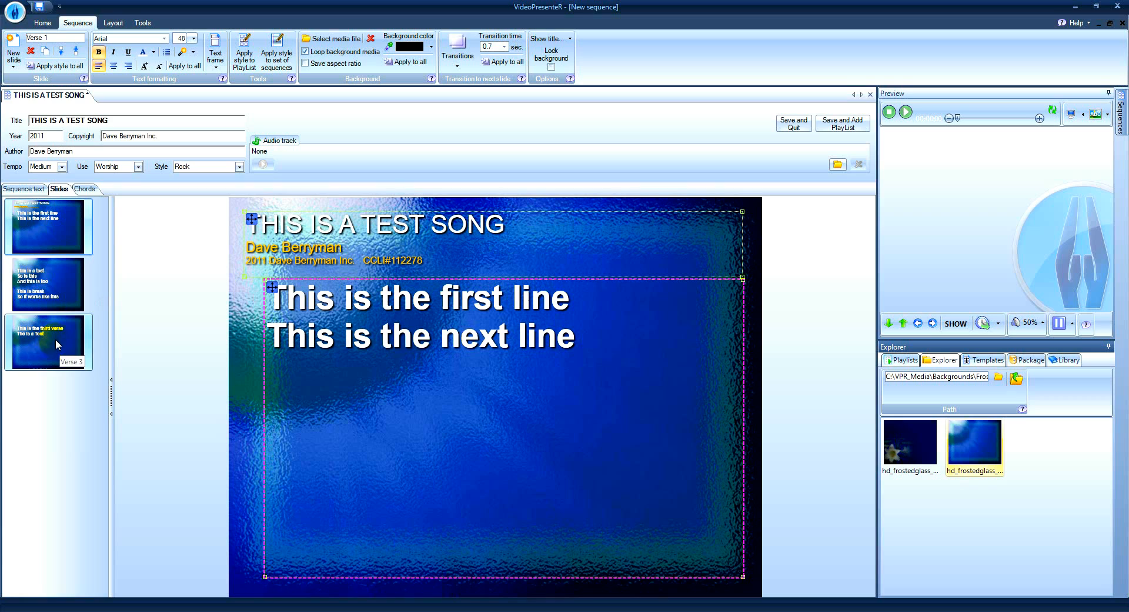
# Save the test song sequence and add it to a new playlist.
pyautogui.rightClick(50, 281)
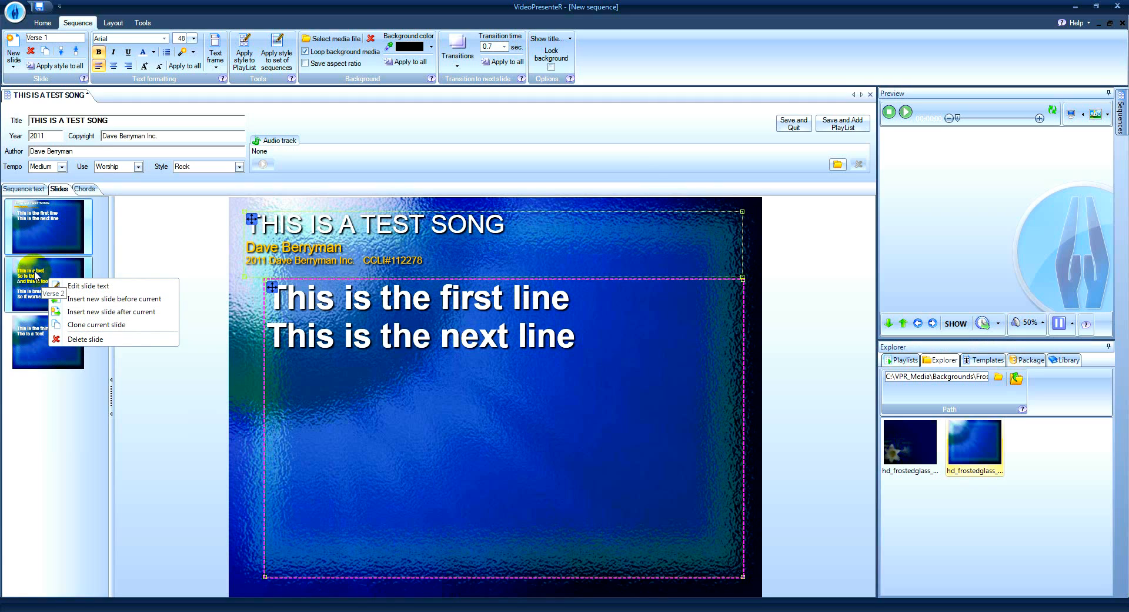
pyautogui.click(47, 266)
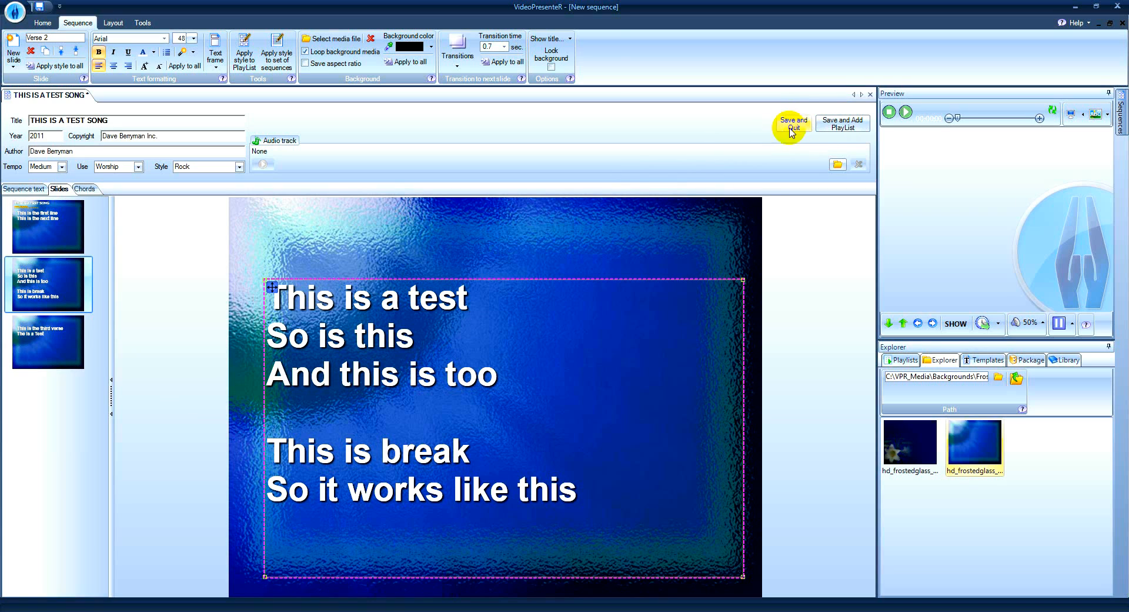
pyautogui.click(842, 126)
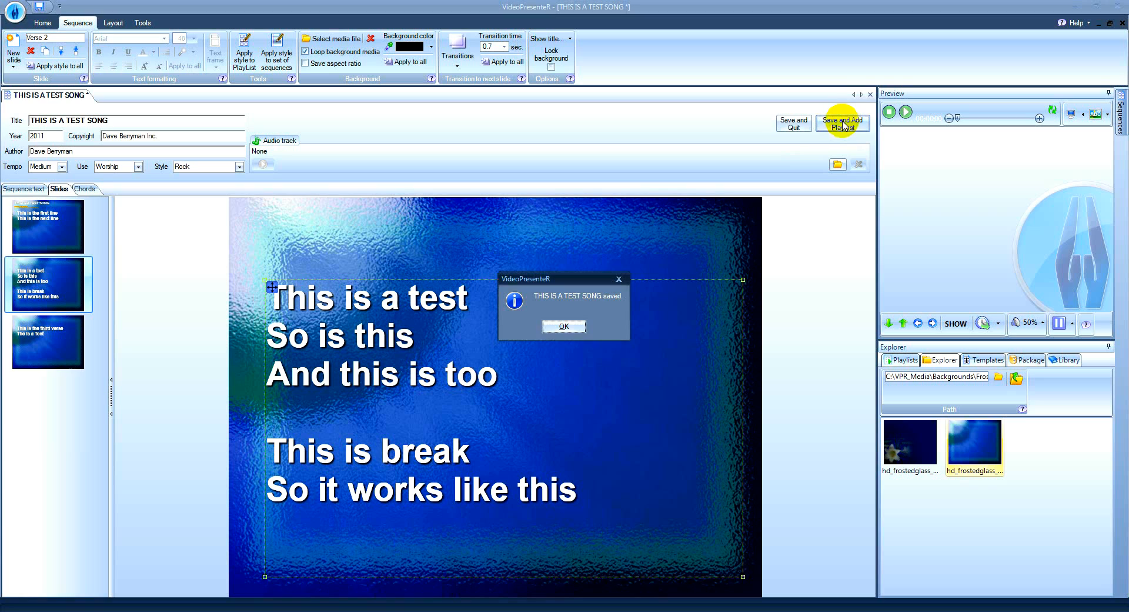
pyautogui.click(559, 327)
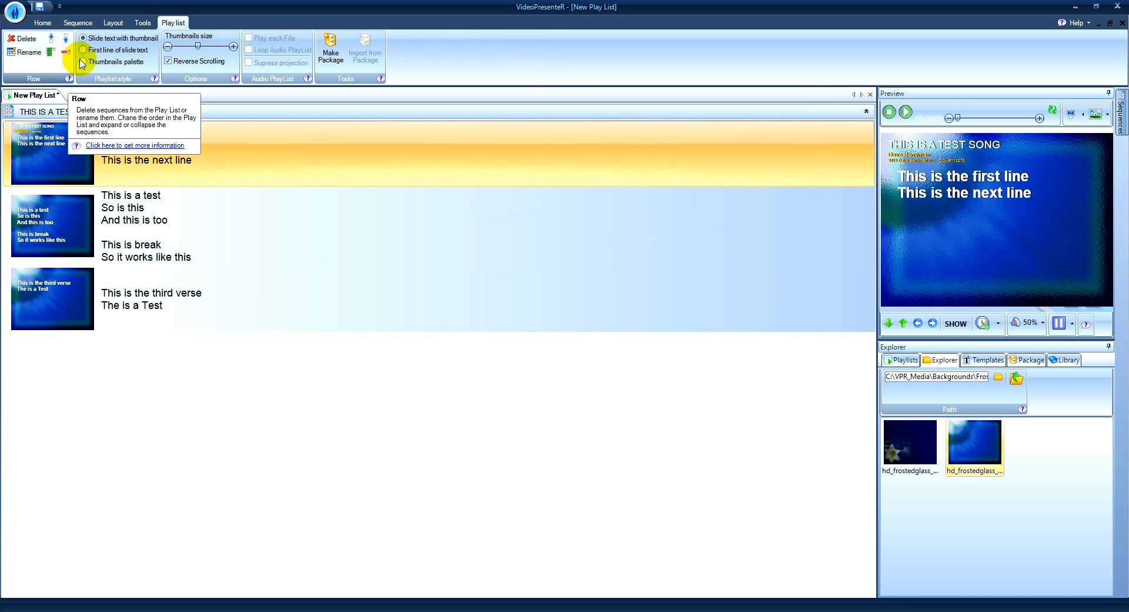
# Show the playlist as a thumbnails palette and keep the list of all sequences pinned open.
pyautogui.click(84, 61)
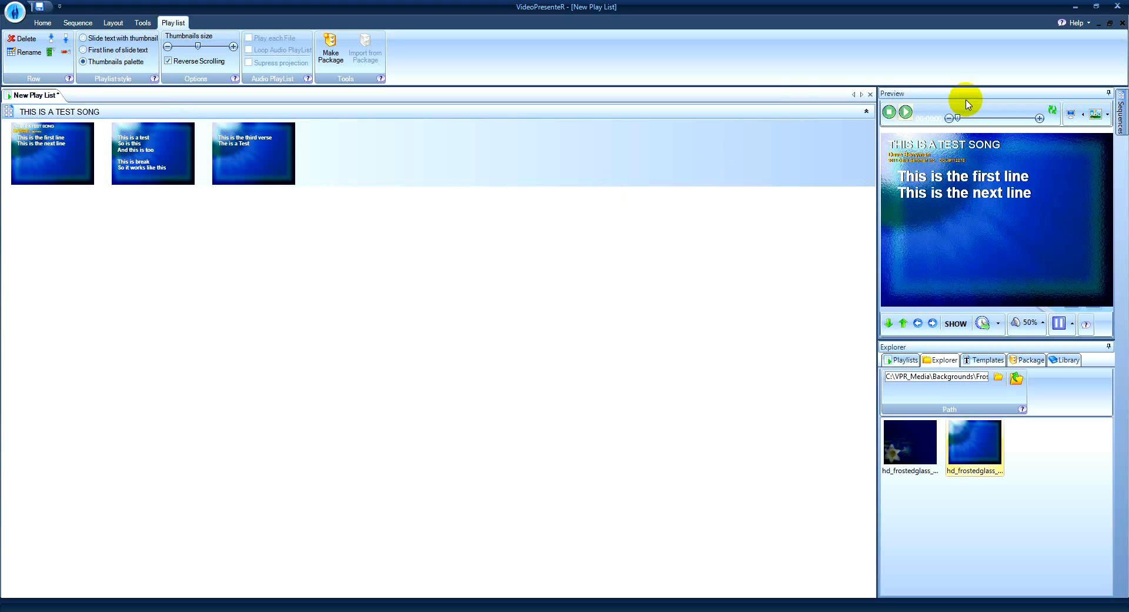
pyautogui.click(1121, 115)
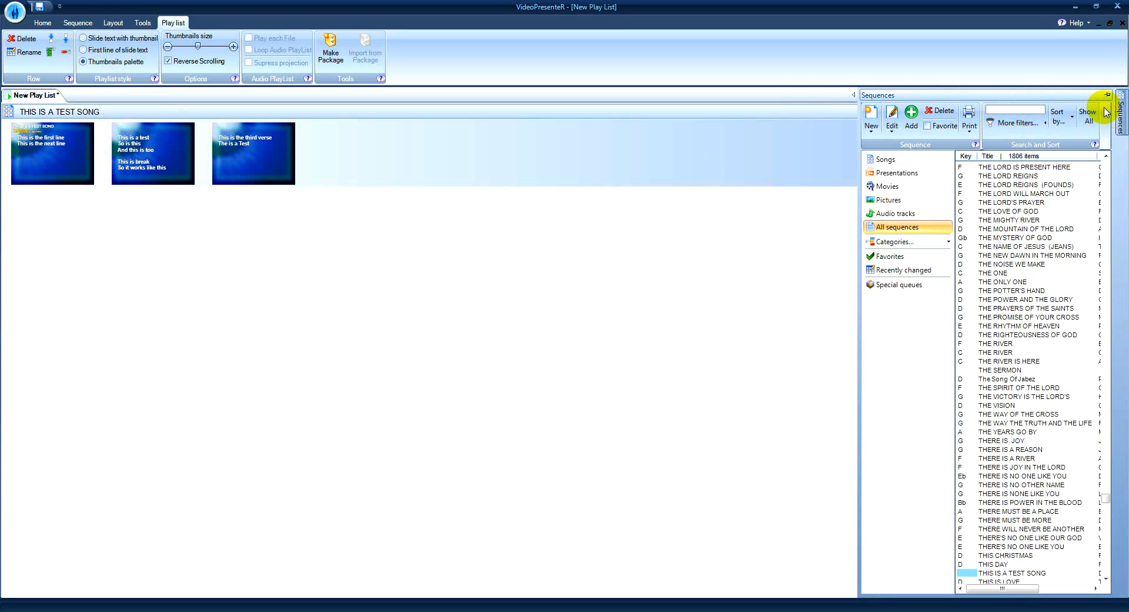
pyautogui.click(1107, 95)
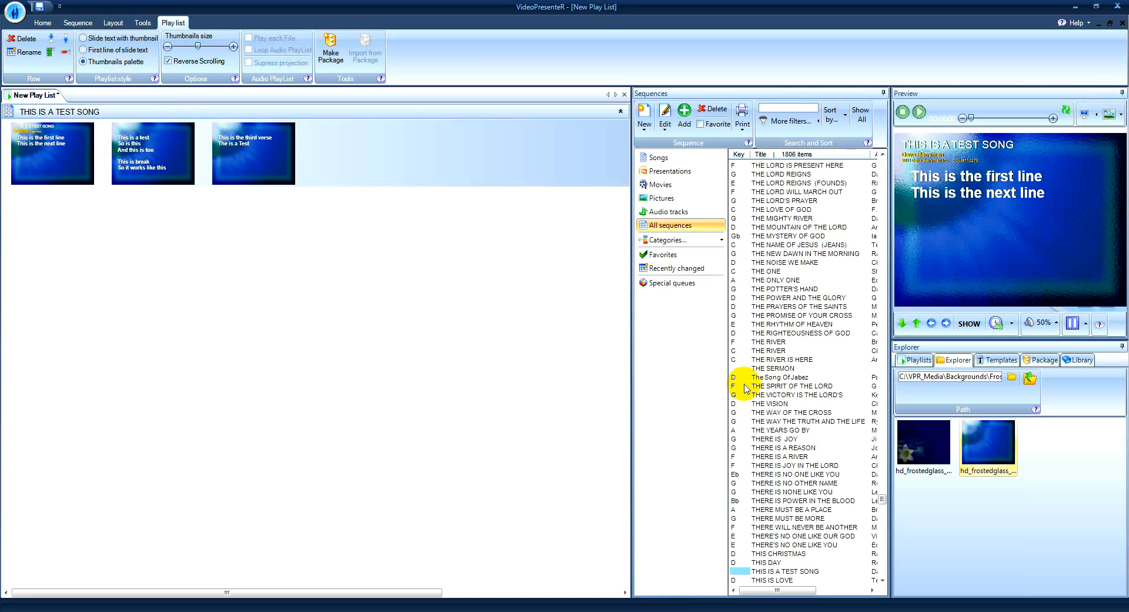
# Present the test song live and advance to its Verse 2 slide.
pyautogui.click(969, 324)
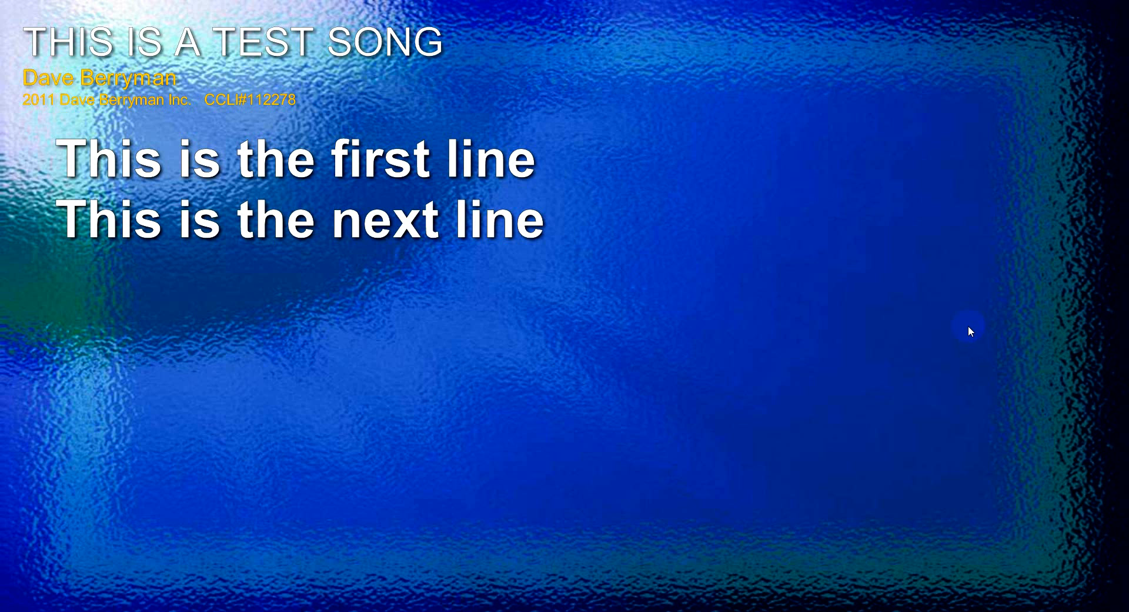
pyautogui.press('Right')
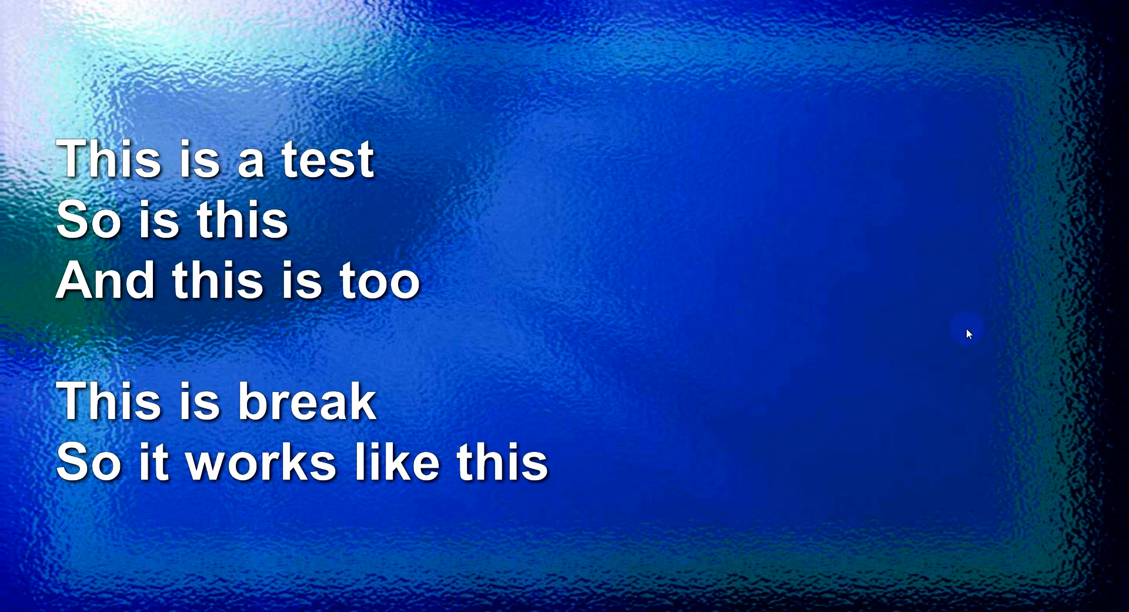